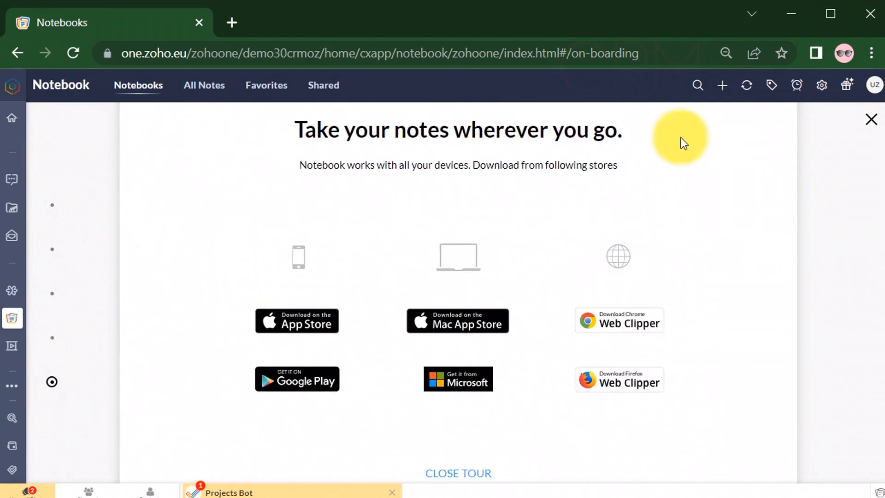
Close the onboarding tour and open the notebook named My Notebook
left_click(871, 121)
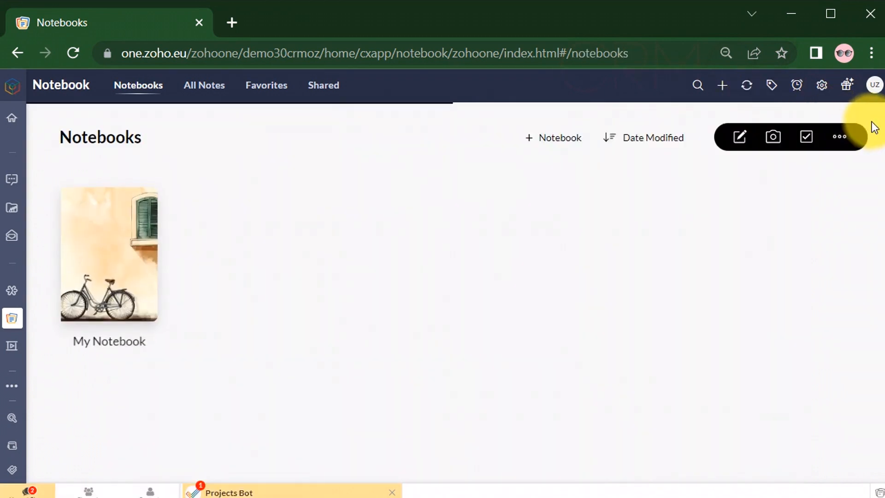
left_click(123, 270)
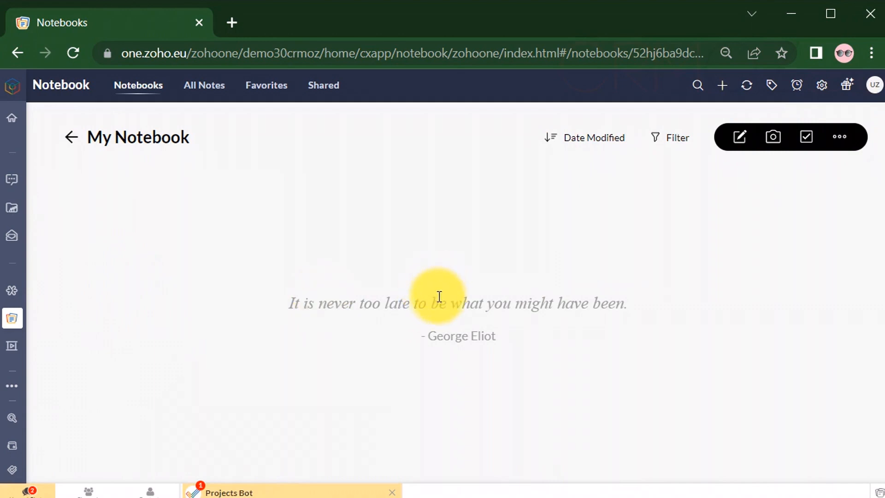
left_click(433, 283)
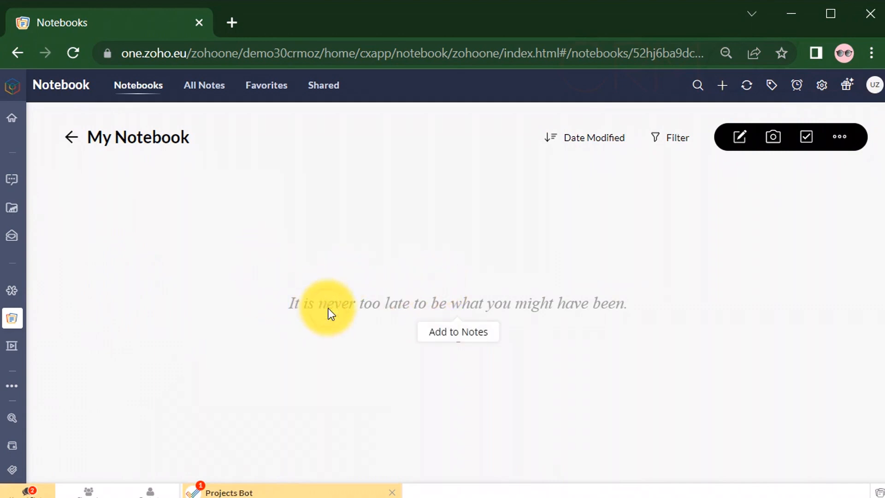
Add an untitled text note reading "ksdhfkshfklhsdfklh" to My Notebook, acknowledge the location access notice and close the note
left_click(740, 137)
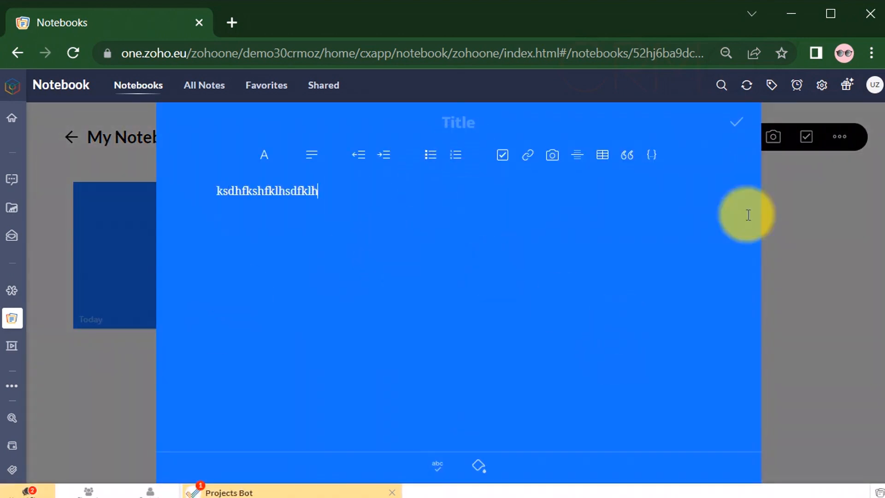
left_click(736, 123)
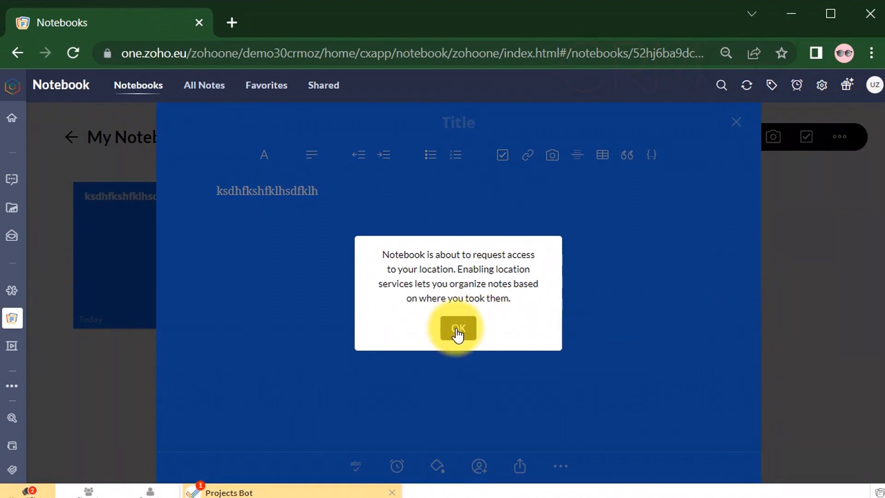
left_click(457, 331)
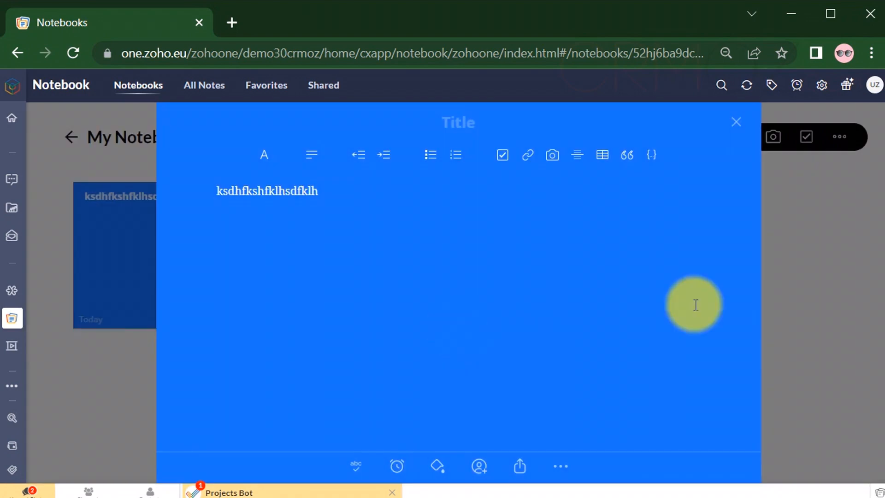
left_click(736, 123)
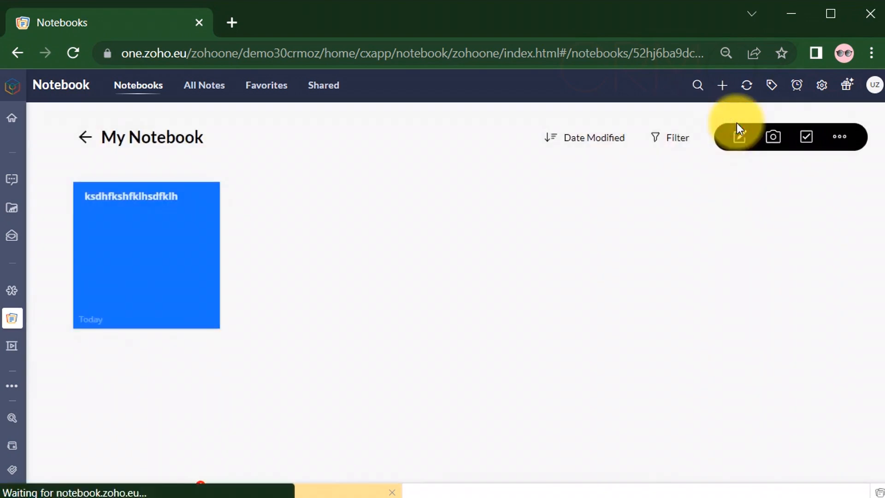
Return to the notebooks overview and create a text note titled "CRMOZ" with the body text "jdlfjdlfj;l"
left_click(85, 138)
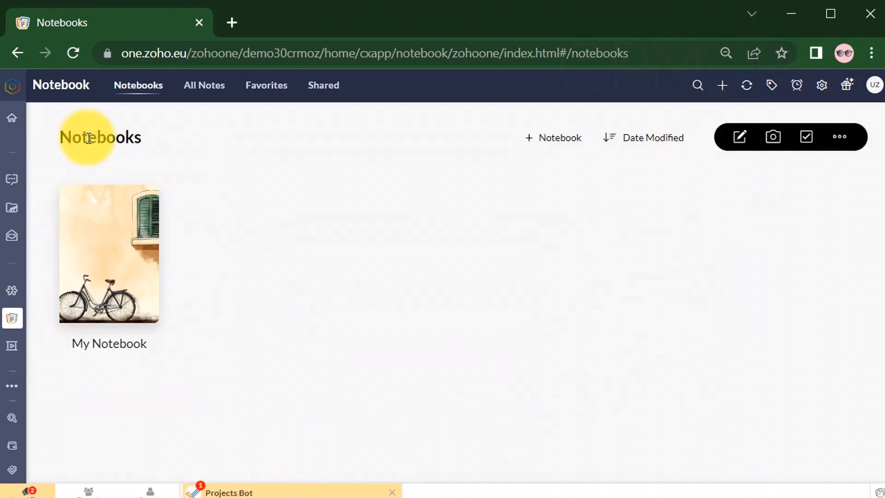
left_click(740, 139)
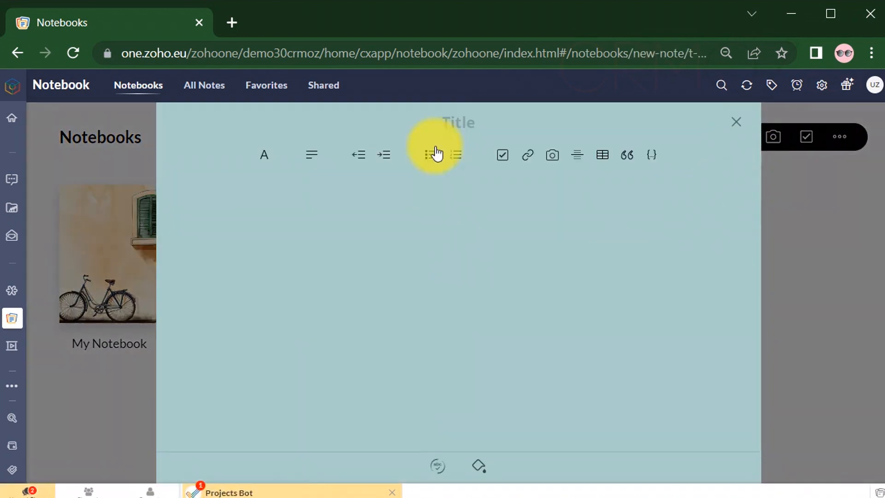
left_click(458, 123)
type("C")
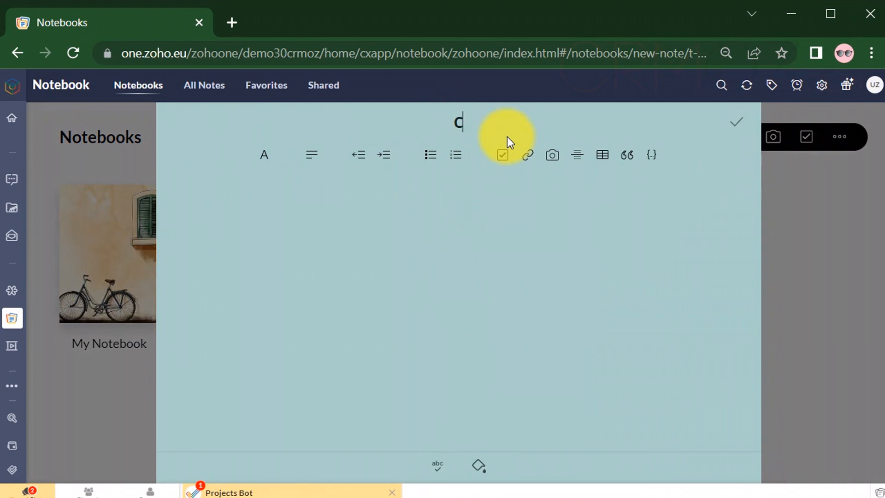
type("RMOZ")
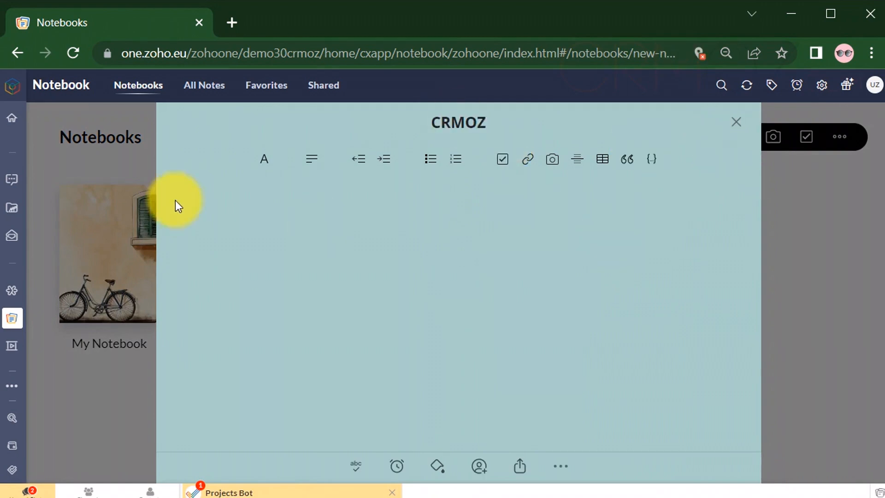
left_click(247, 204)
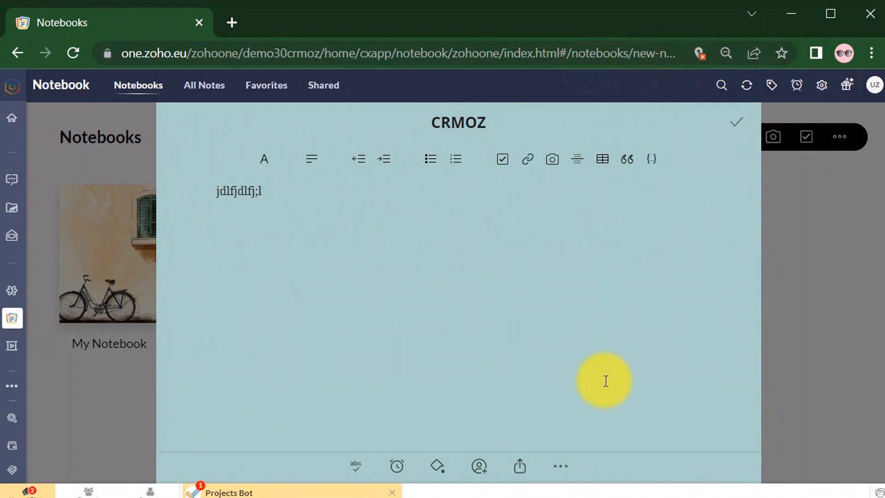
Look at the CRMOZ note's reminder options without setting one, and change the note's background color to white
left_click(398, 468)
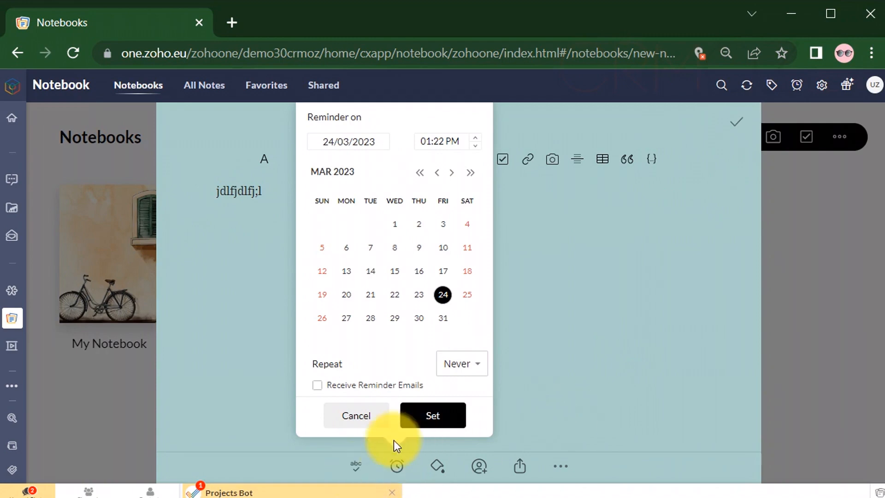
left_click(351, 412)
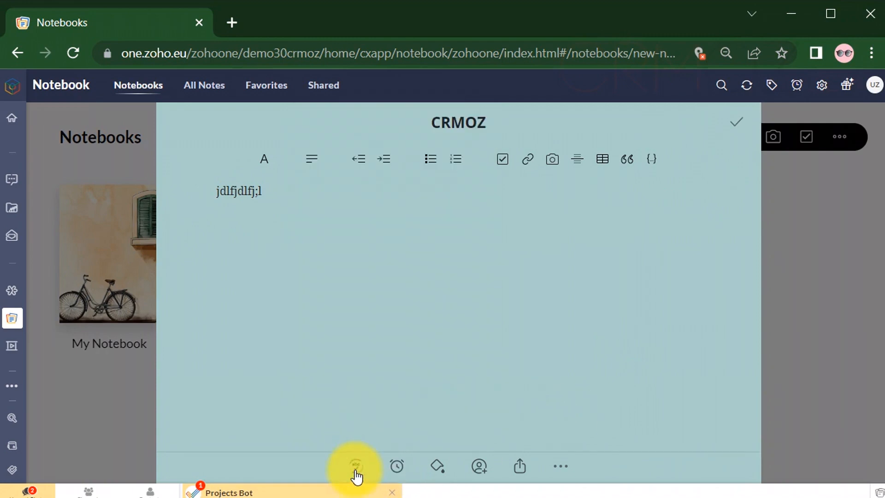
left_click(439, 467)
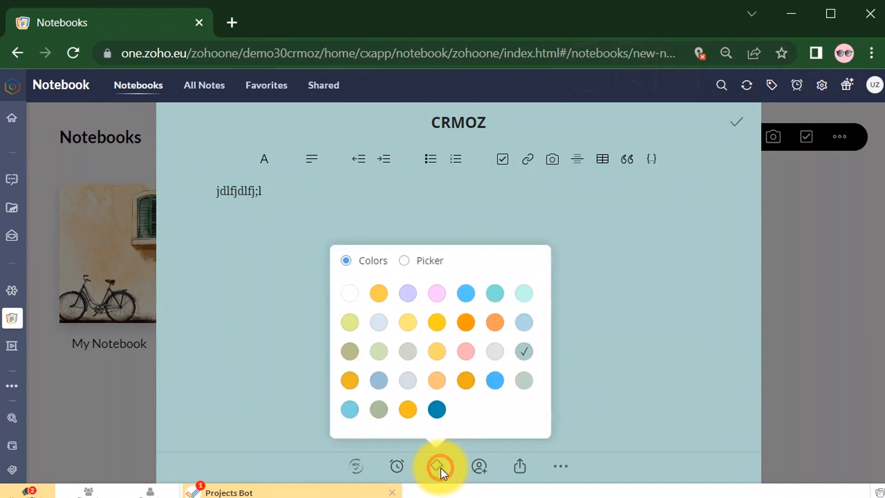
left_click(351, 295)
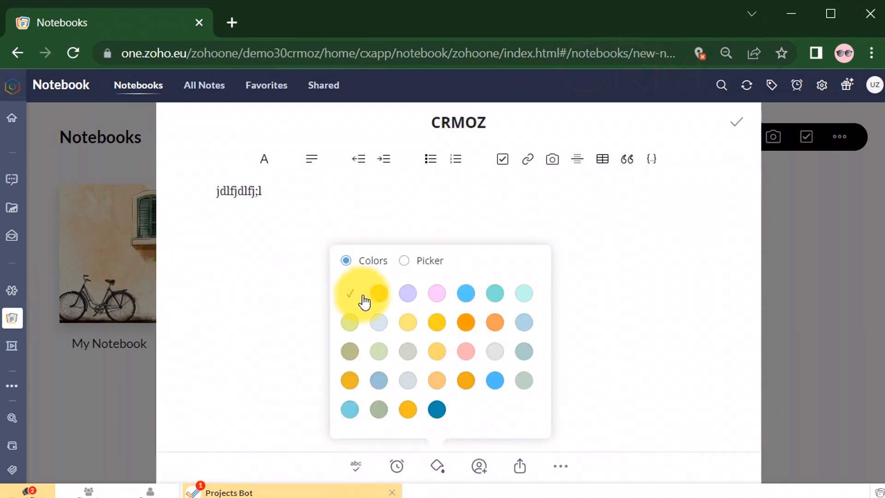
left_click(404, 260)
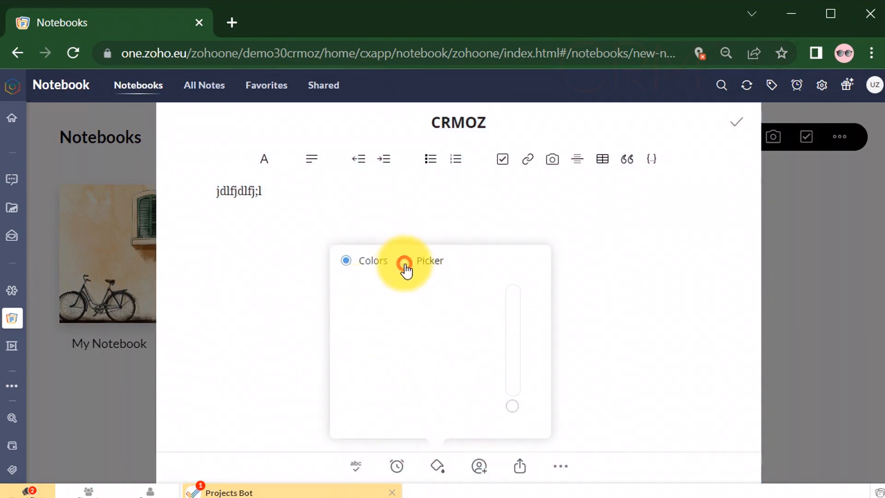
left_click(346, 261)
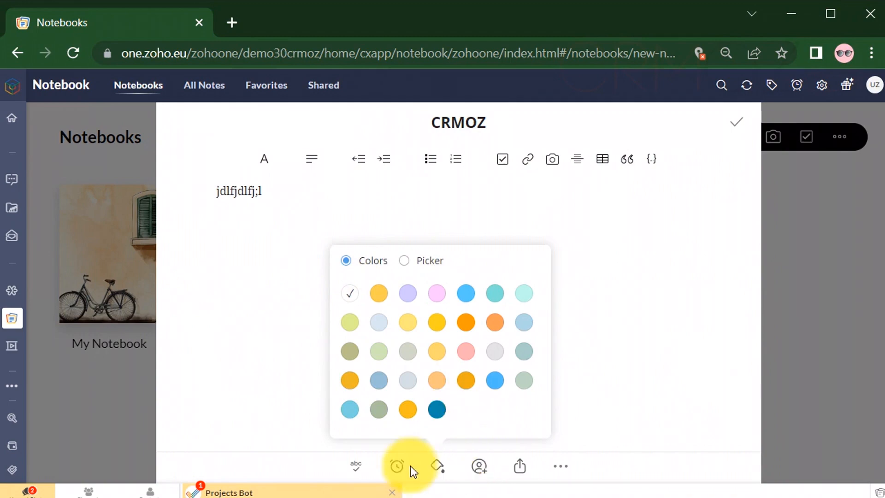
left_click(644, 278)
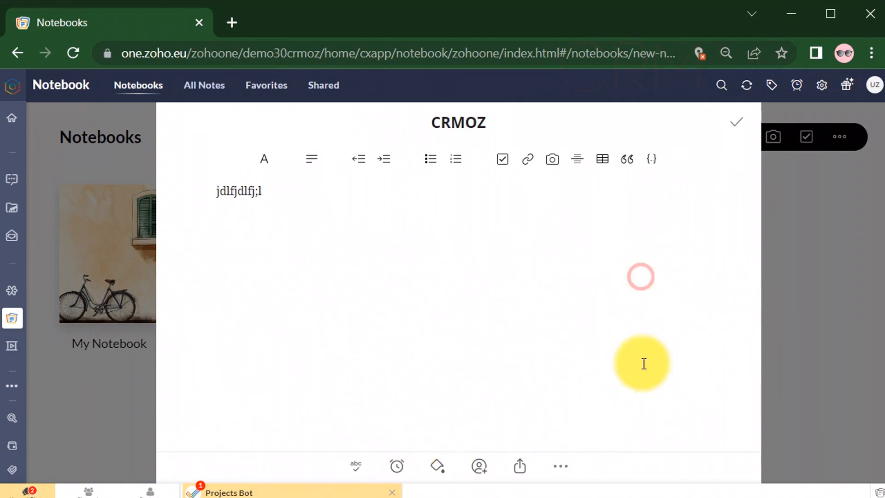
Share the CRMOZ note with user30 as a collaborator with the View access level
left_click(479, 466)
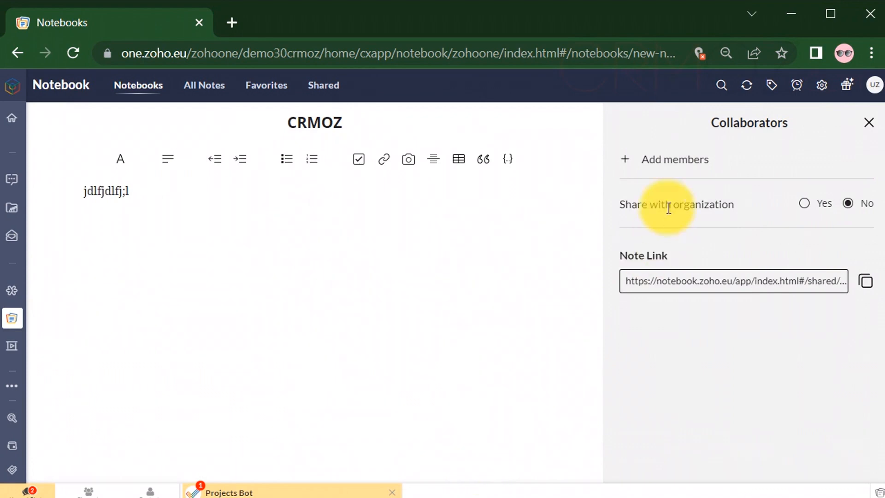
left_click(625, 159)
left_click(641, 161)
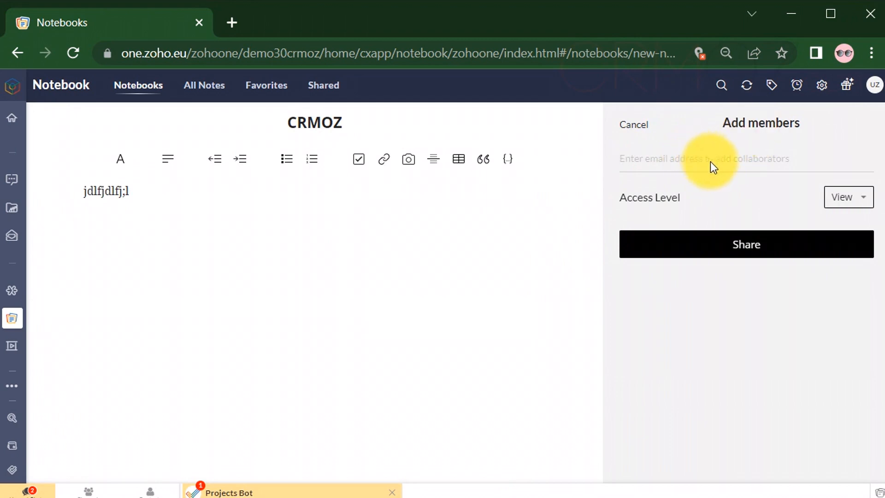
type("user")
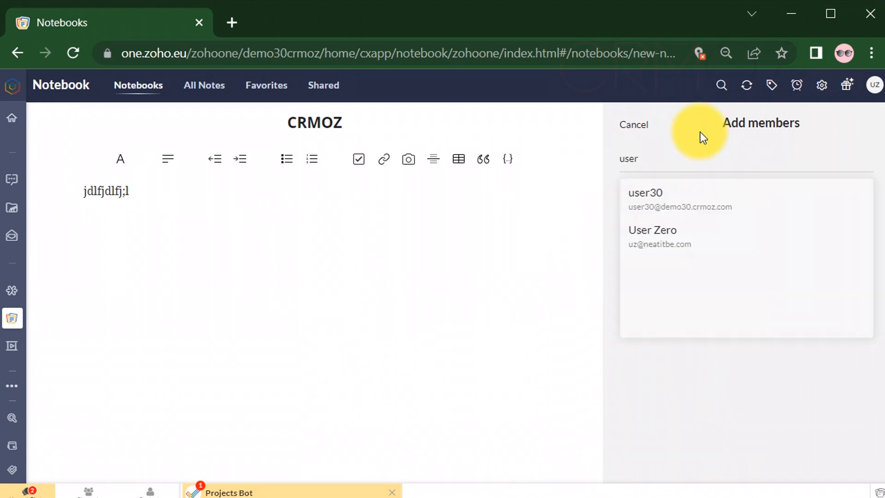
left_click(713, 212)
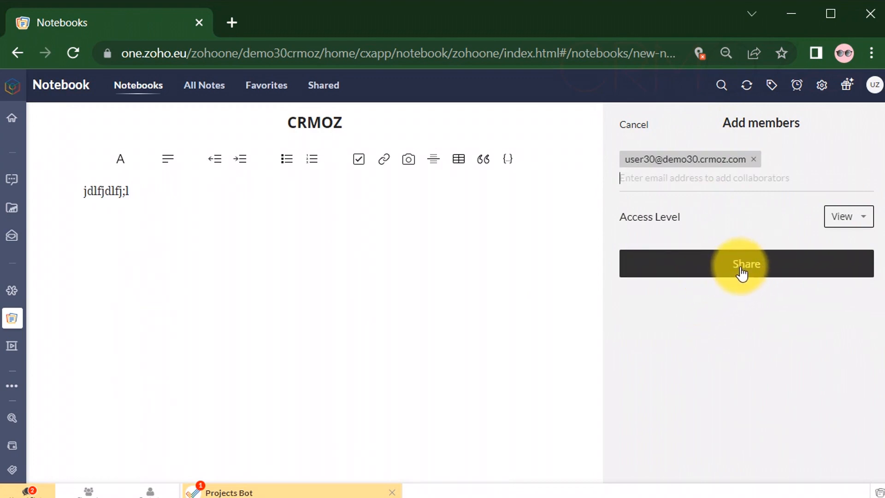
type("zoho")
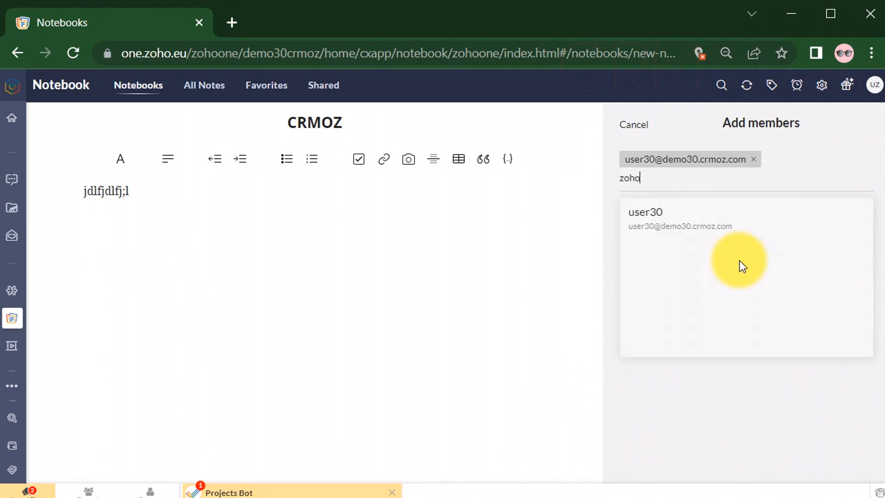
left_click(685, 216)
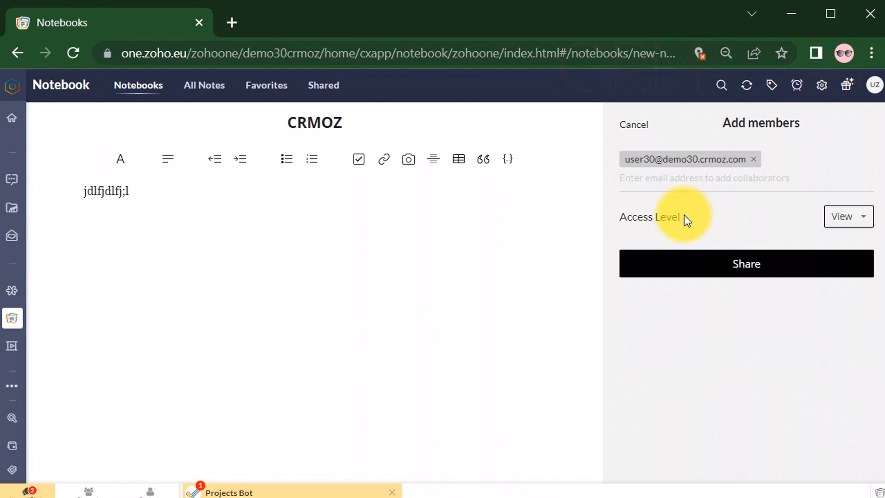
left_click(869, 226)
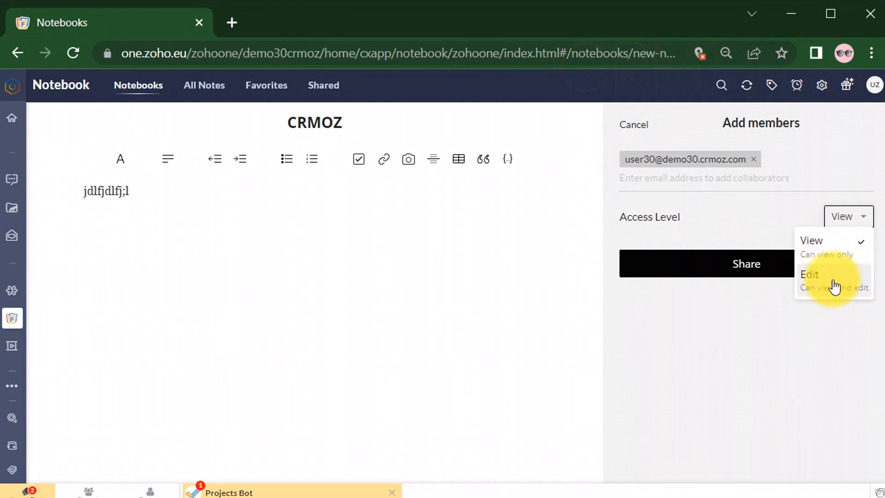
left_click(754, 268)
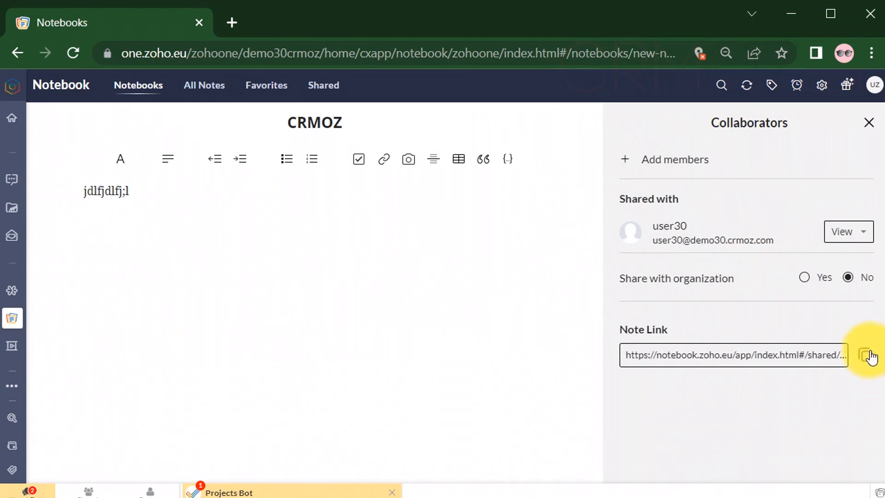
Copy the CRMOZ note's link and switch to Cliq
left_click(866, 355)
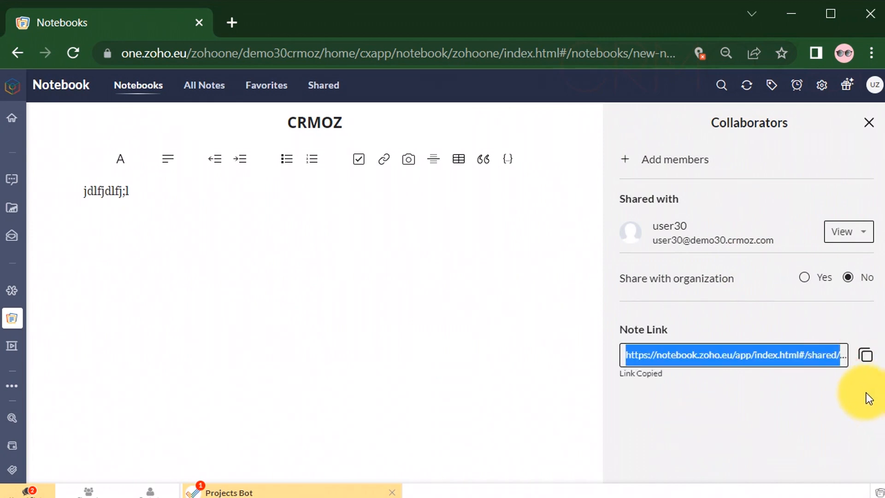
left_click(15, 187)
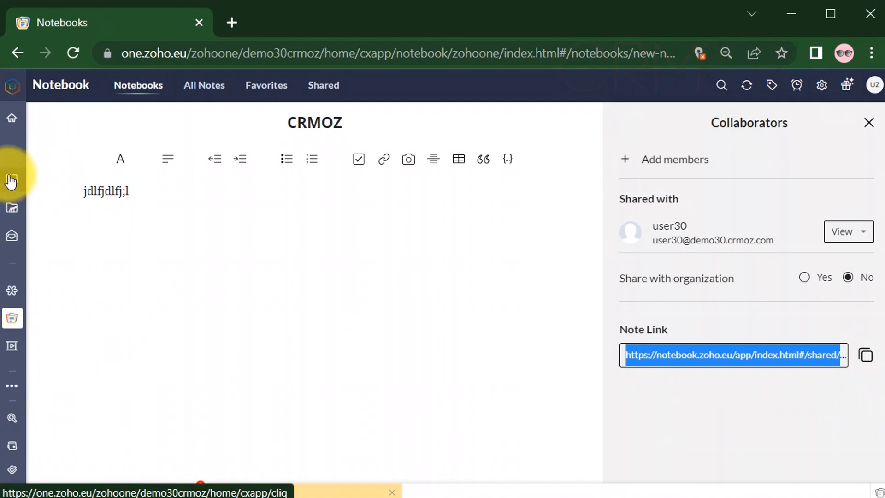
left_click(11, 183)
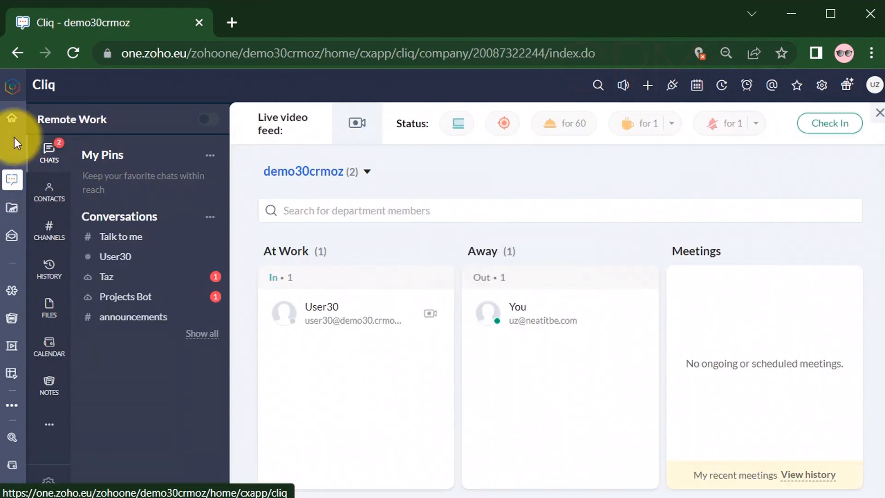
Send the copied note link to the contact User30 in a direct chat, allowing Zoho link previews
left_click(49, 210)
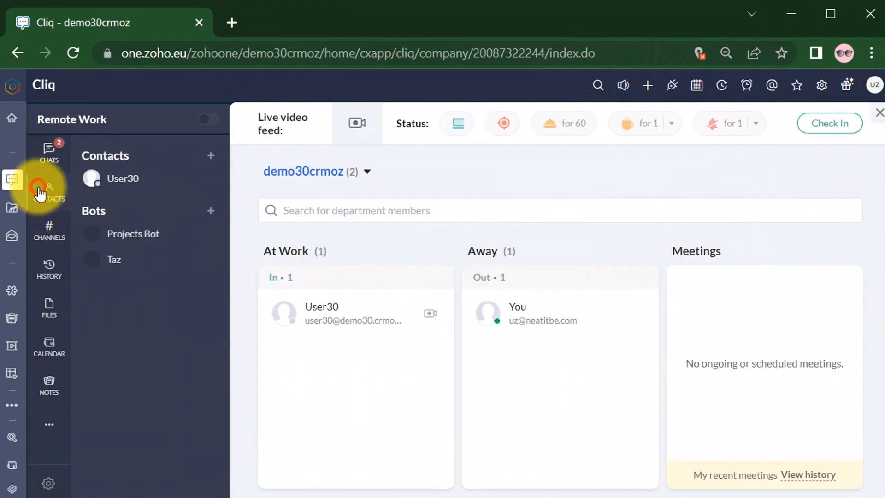
left_click(125, 181)
left_click(370, 449)
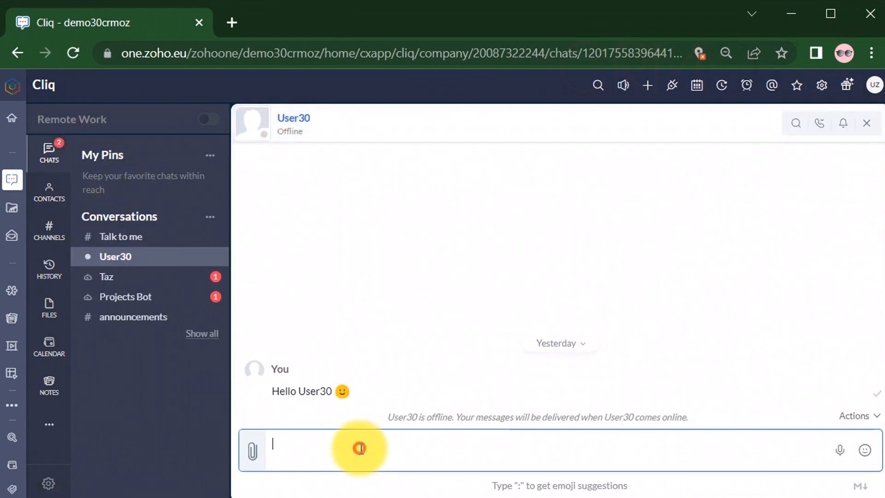
key("ctrl+v")
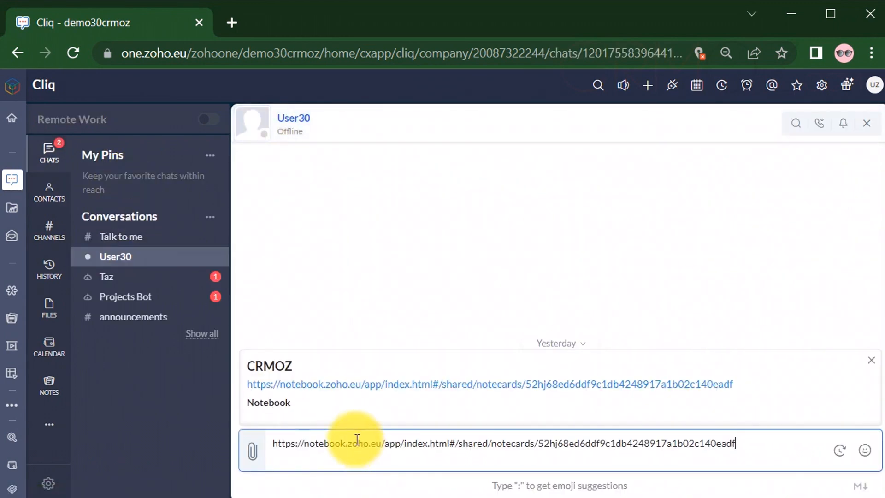
key("Return")
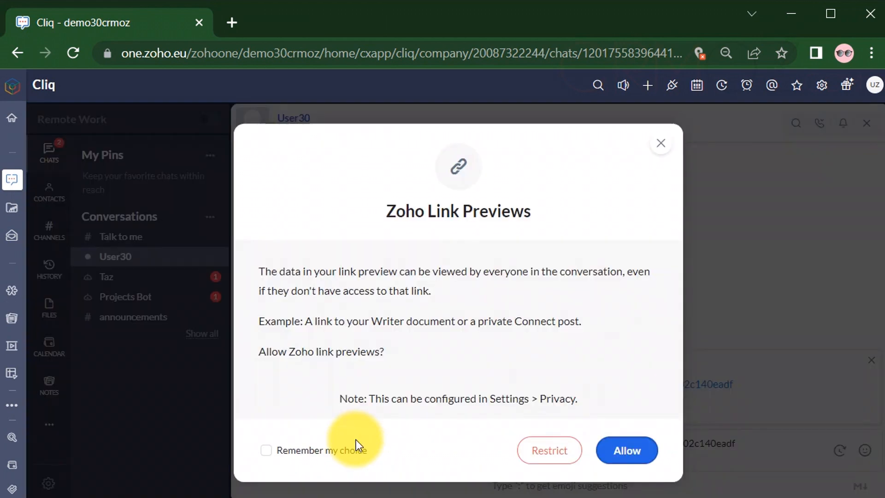
left_click(625, 450)
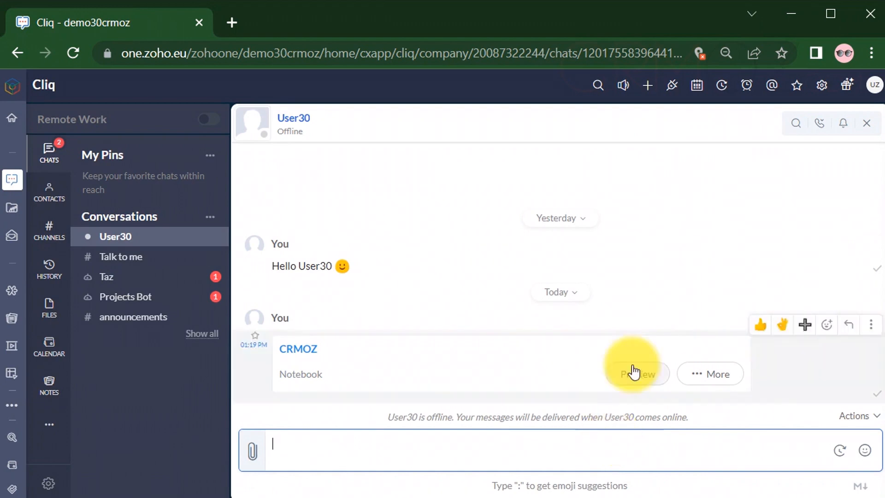
Switch back to Notebook and close the CRMOZ note together with its collaborators pane
mouse_move(13, 401)
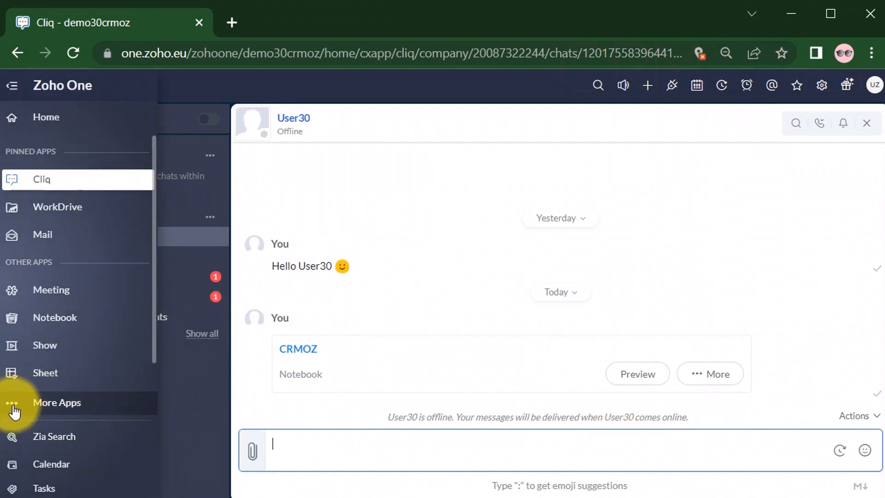
left_click(20, 319)
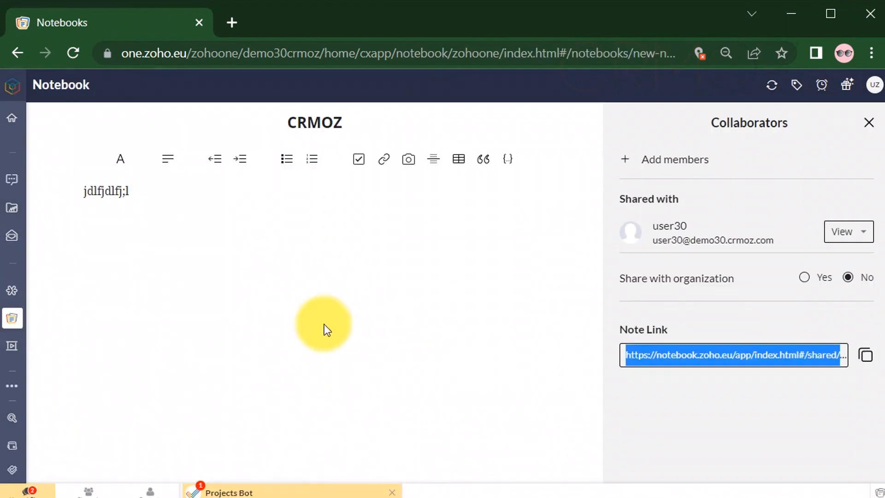
left_click(181, 228)
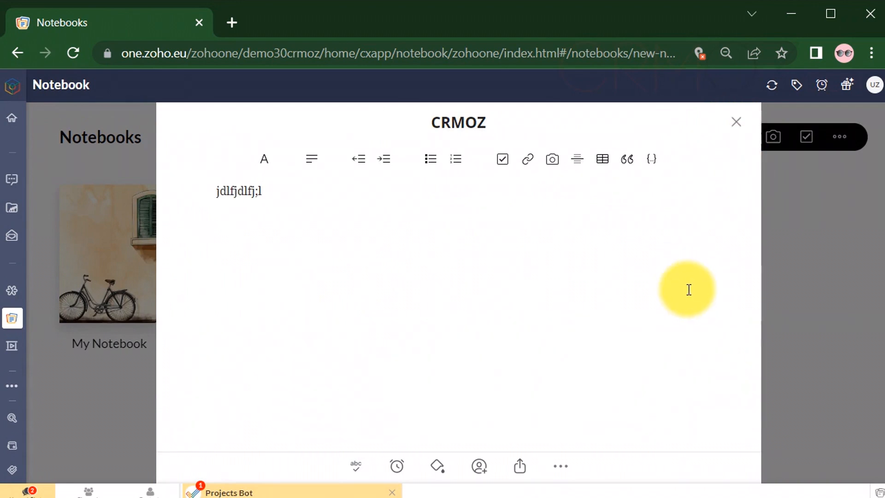
left_click(736, 121)
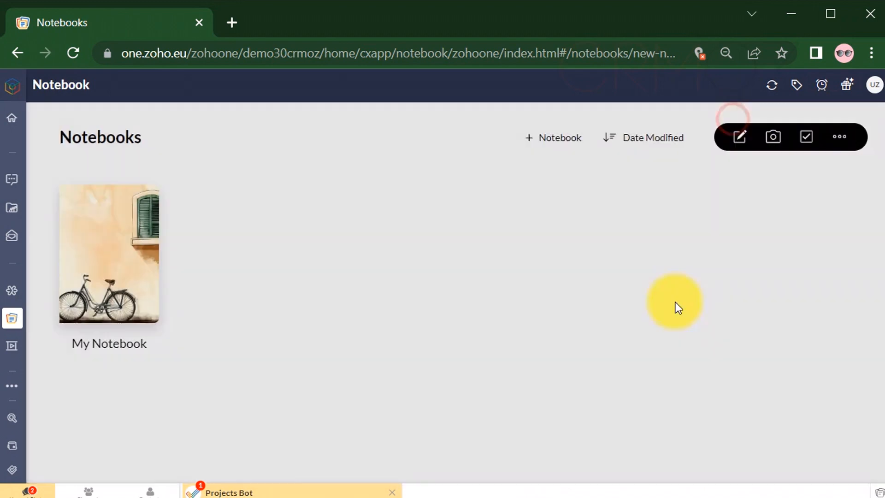
Check the notes in My Notebook, return to the notebooks list, and create and open a new notebook
left_click(114, 305)
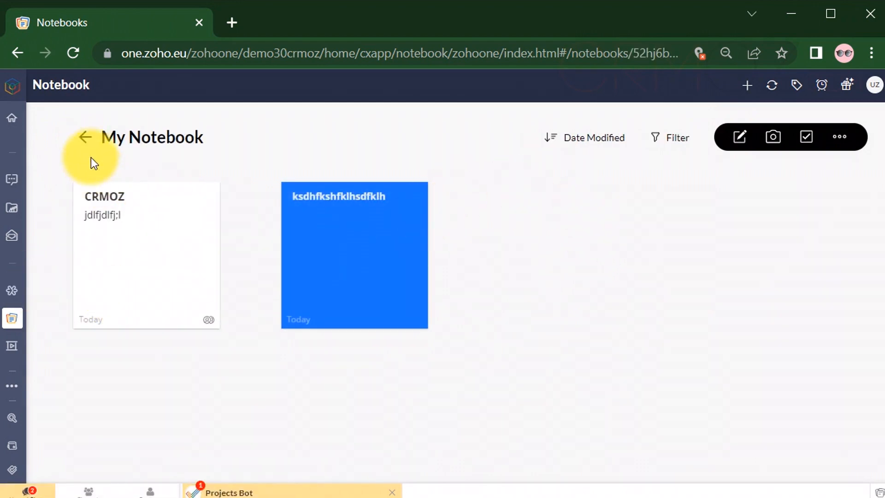
left_click(81, 139)
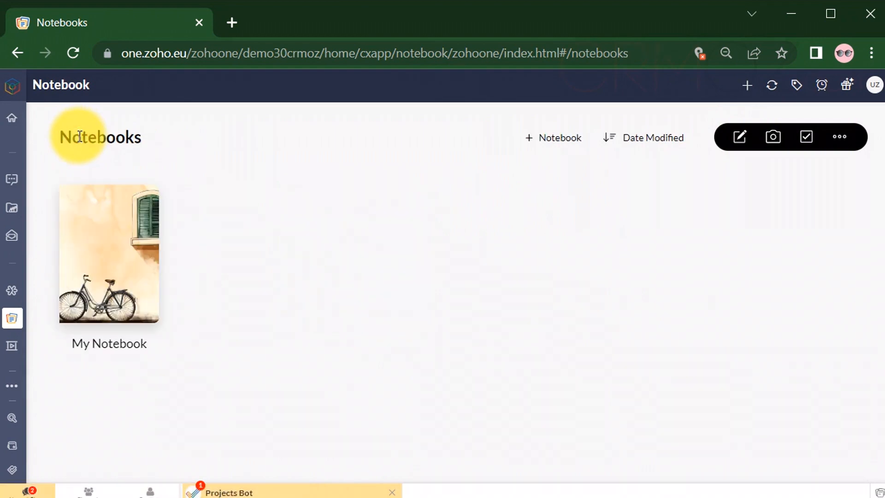
left_click(586, 133)
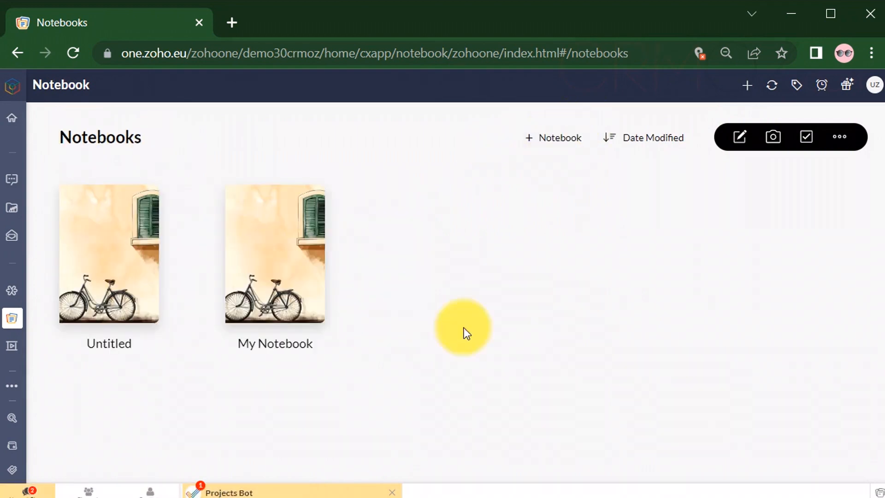
left_click(115, 332)
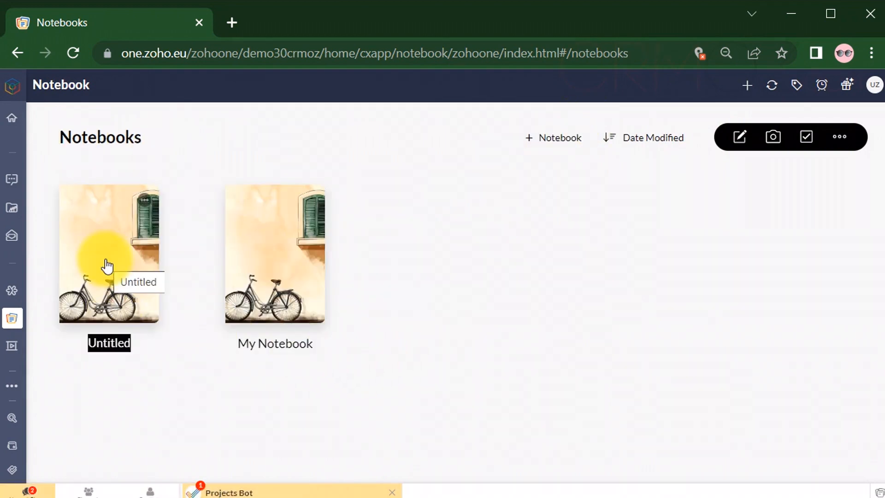
left_click(107, 266)
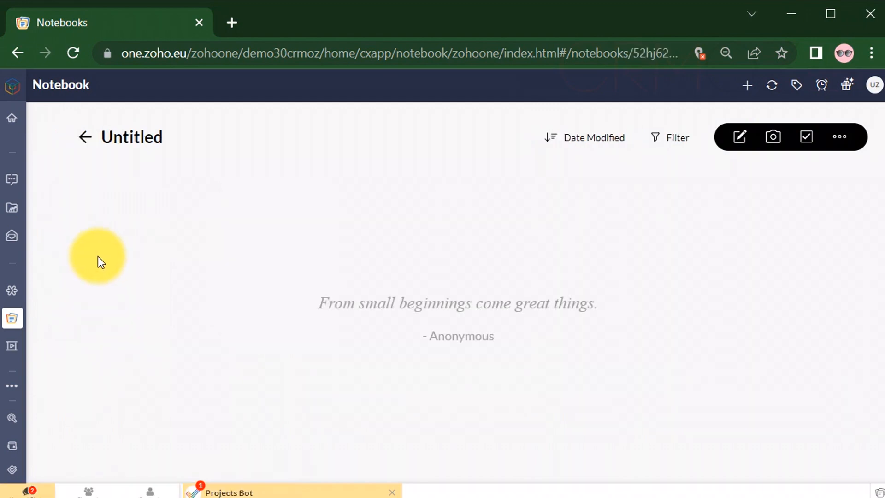
Create a text note titled "Zoho One 30 days" with the text "zcasda" in the new notebook and return to the notebooks list
left_click(739, 138)
type("zcasda")
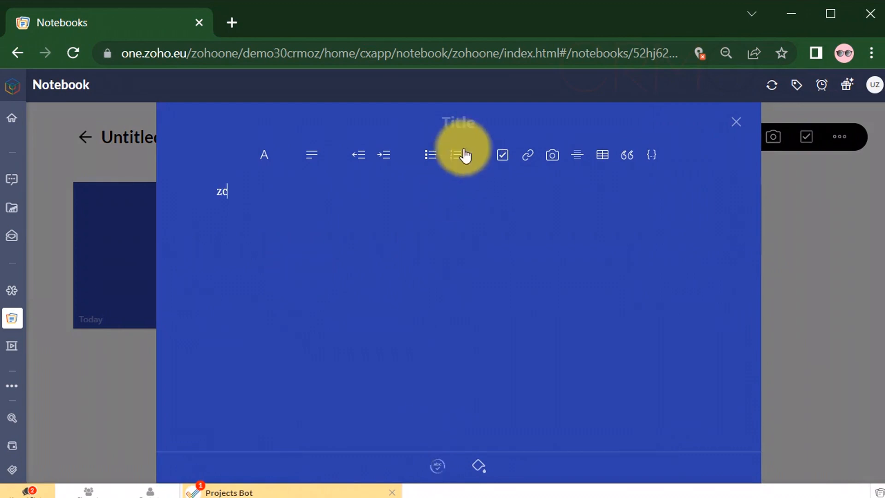
left_click(466, 126)
type("Zo")
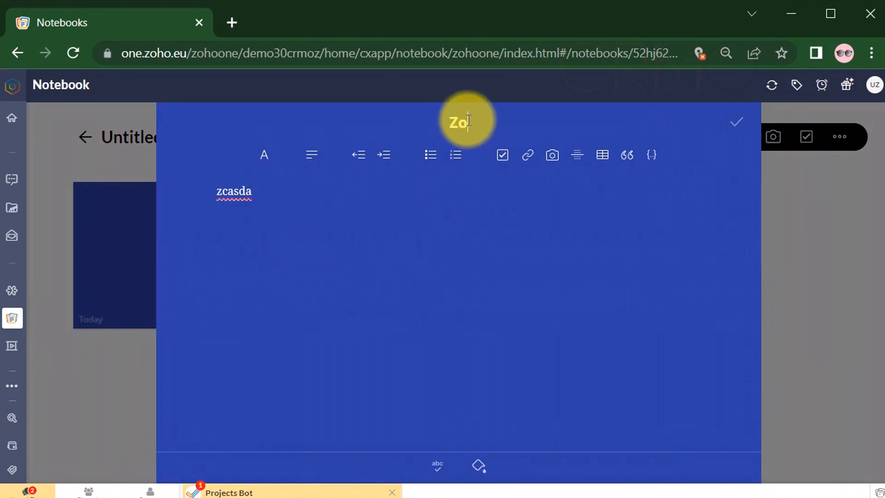
type("ho One 30 days")
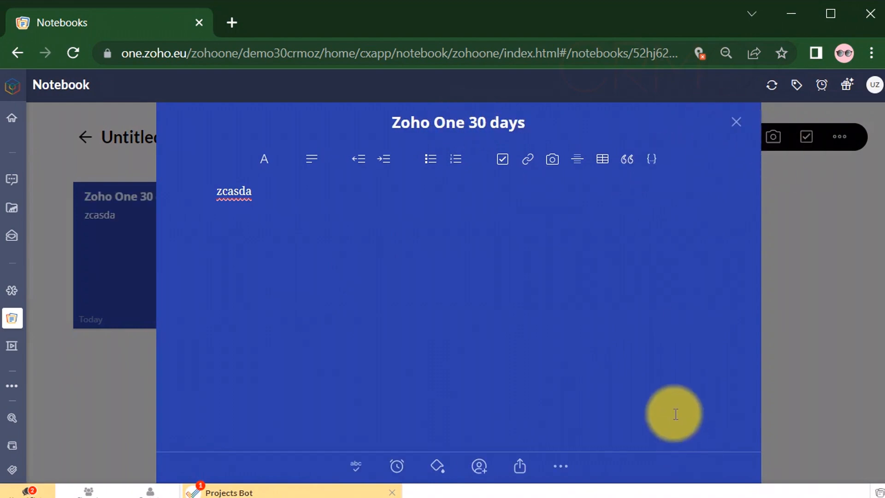
left_click(735, 123)
left_click(82, 136)
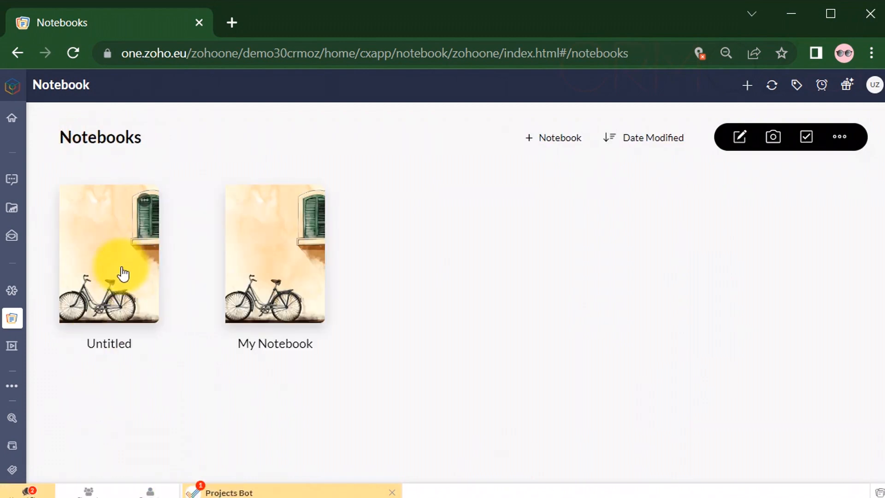
Create a drawing note with a looping freehand line in green highlighter and title it "44"
left_click(839, 139)
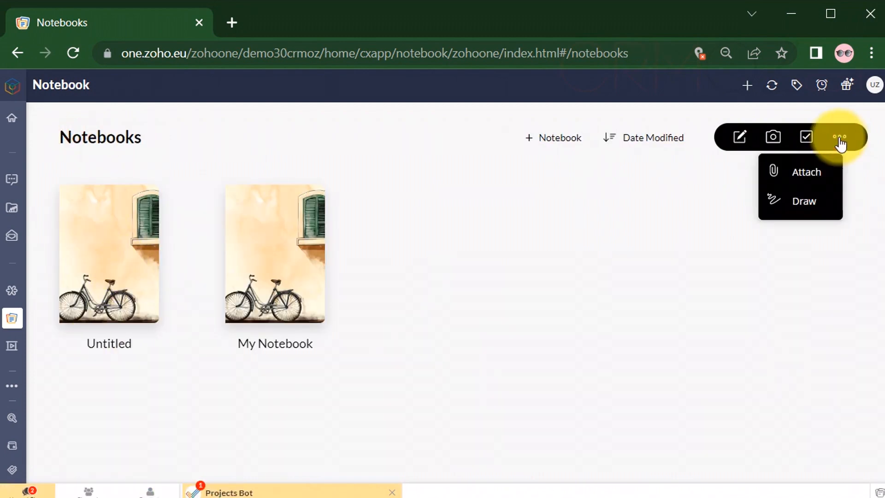
left_click(811, 199)
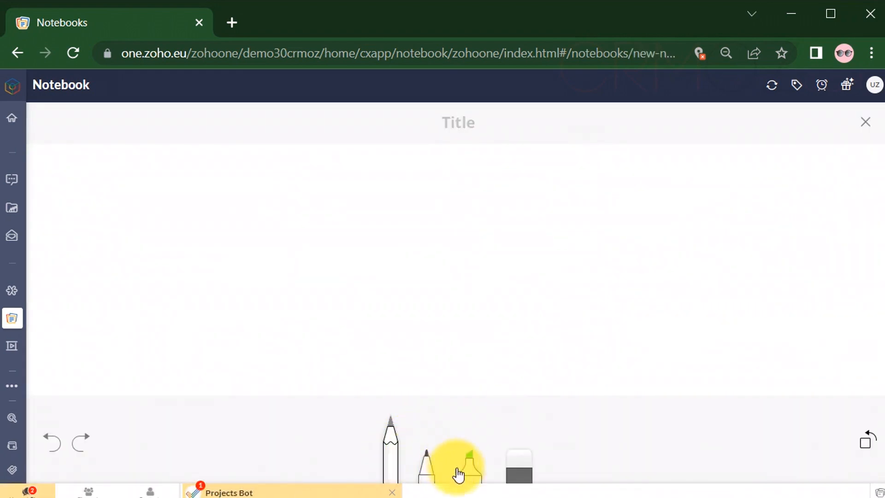
left_click(467, 474)
mouse_move(323, 244)
left_mouse_down()
mouse_move(490, 264)
mouse_move(184, 304)
mouse_move(619, 235)
left_mouse_up()
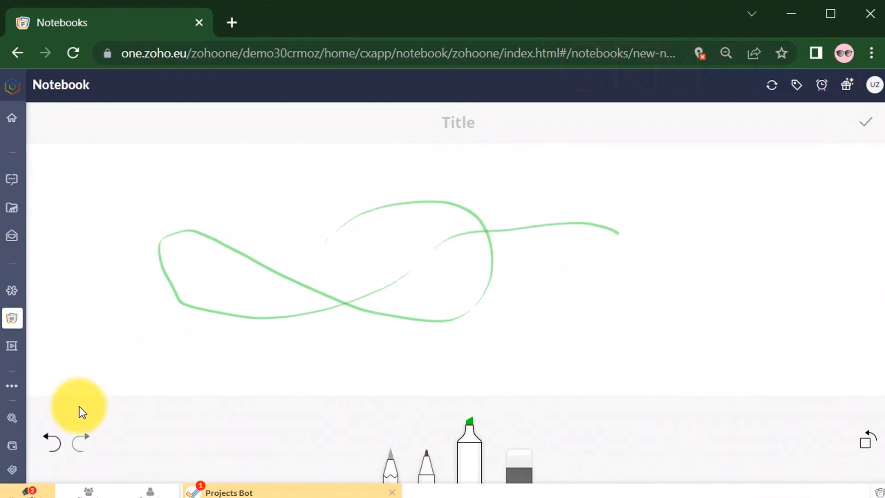
left_click(861, 122)
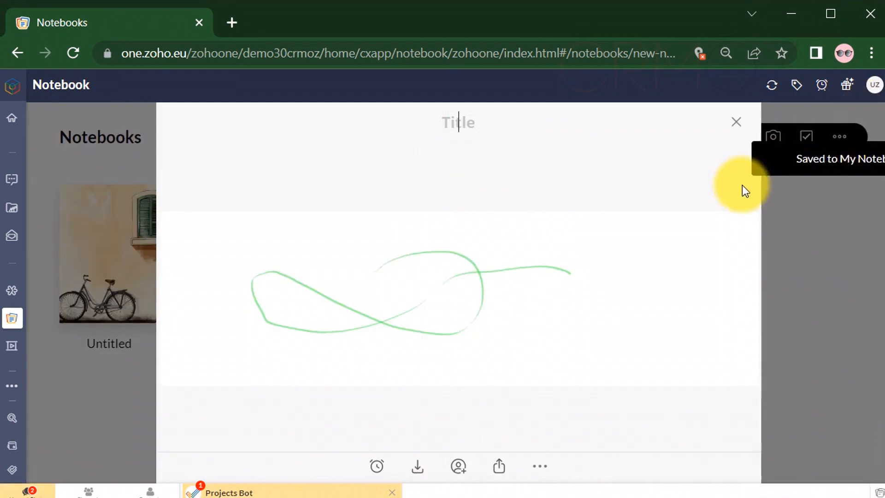
left_click(497, 126)
type("44")
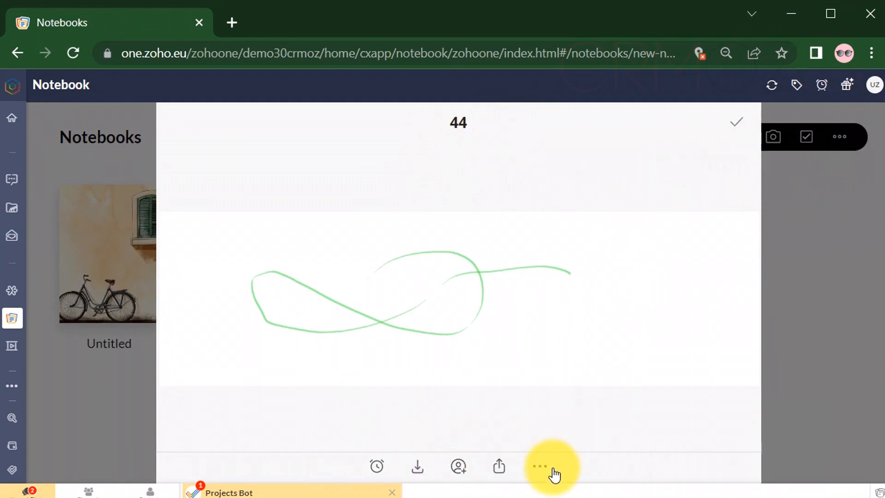
left_click(737, 122)
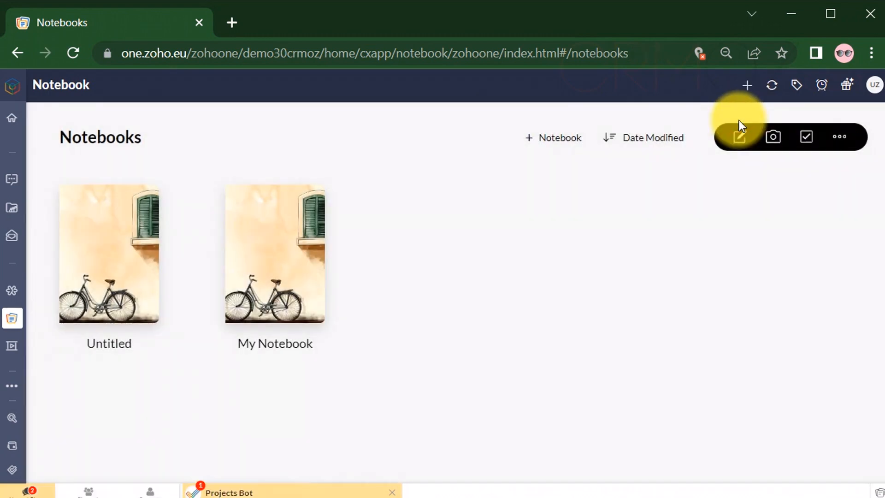
Look through the notes in the Untitled notebook and My Notebook, and view the "44" drawing note
left_click(92, 260)
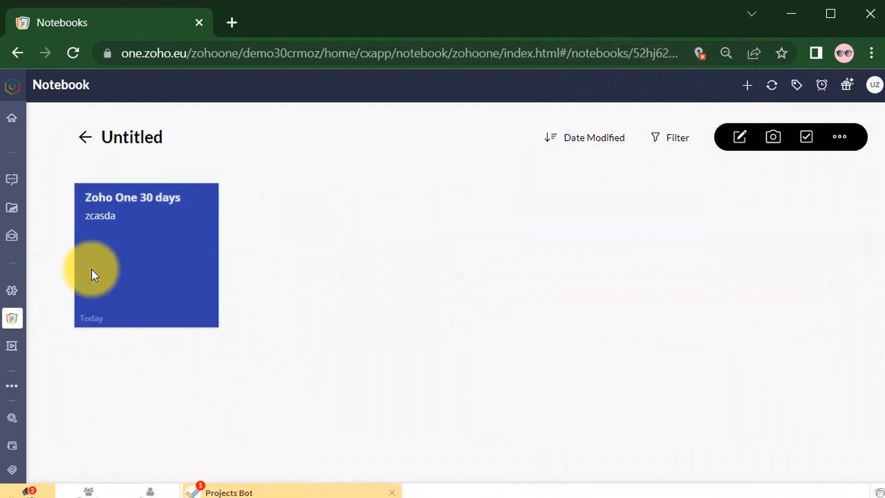
left_click(83, 137)
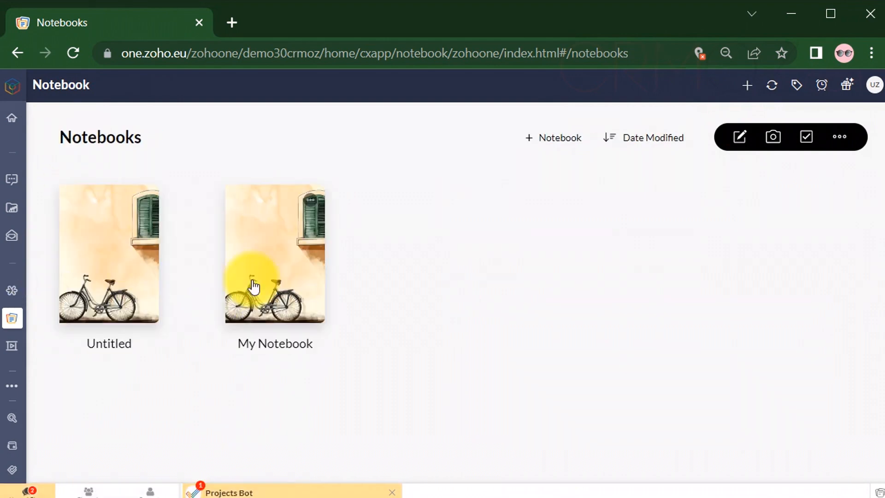
left_click(273, 267)
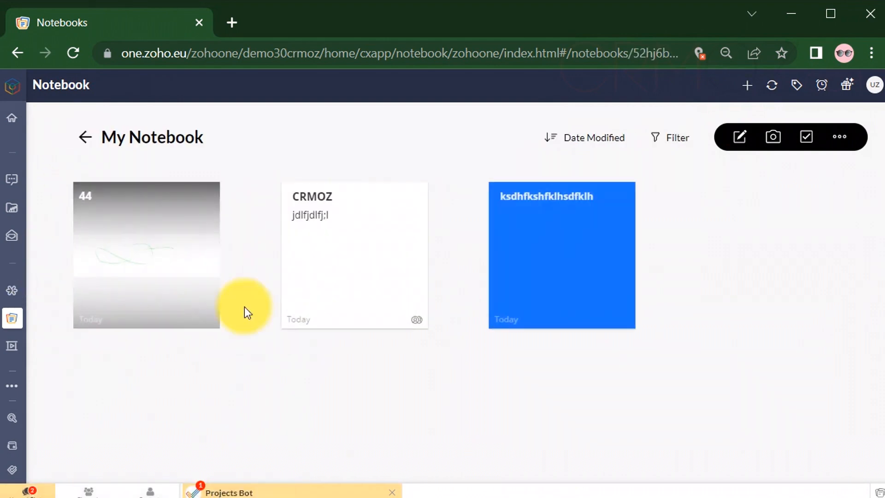
left_click(137, 256)
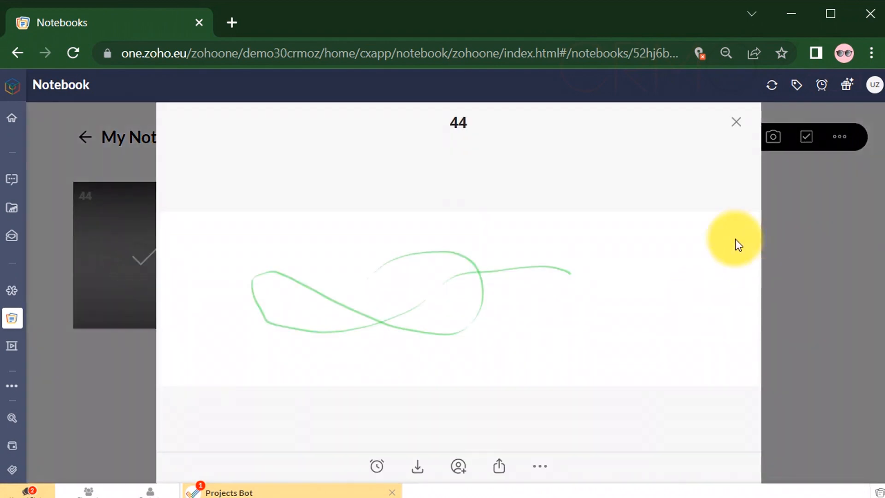
left_click(737, 126)
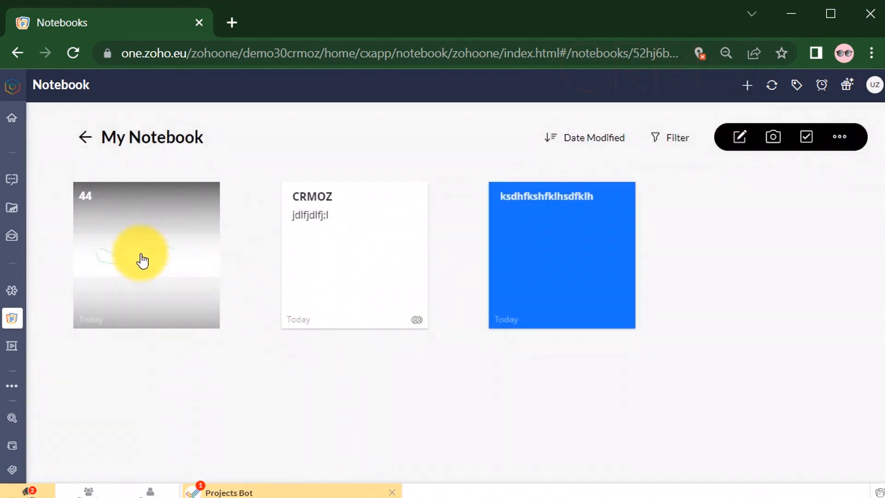
Group the "44" drawing note with the CRMOZ note in My Notebook and view the group's contents
left_click_drag(141, 257, 347, 297)
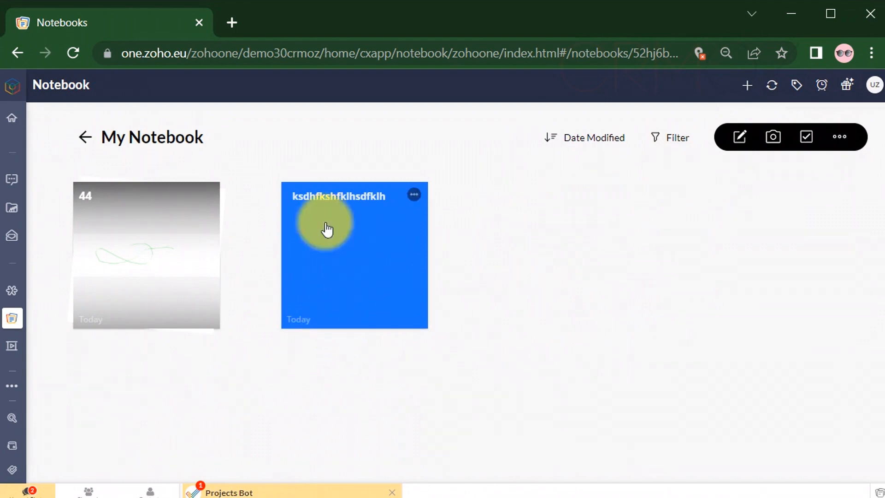
left_click(115, 244)
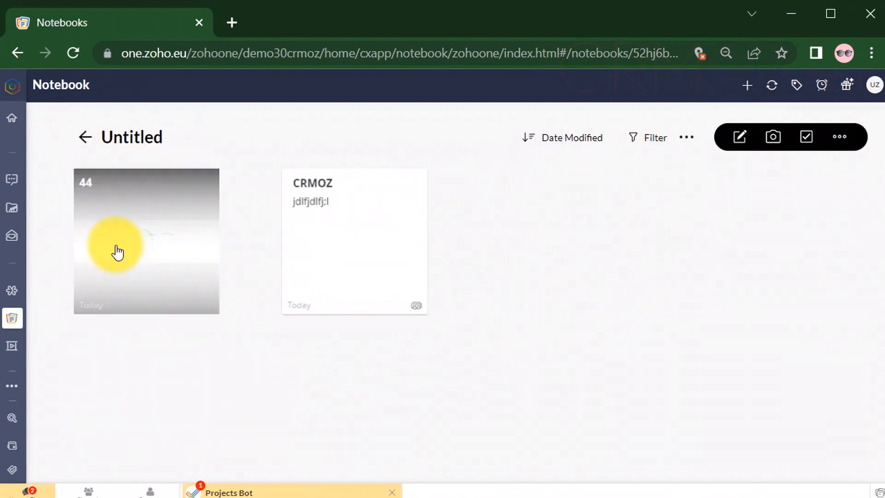
left_click(85, 138)
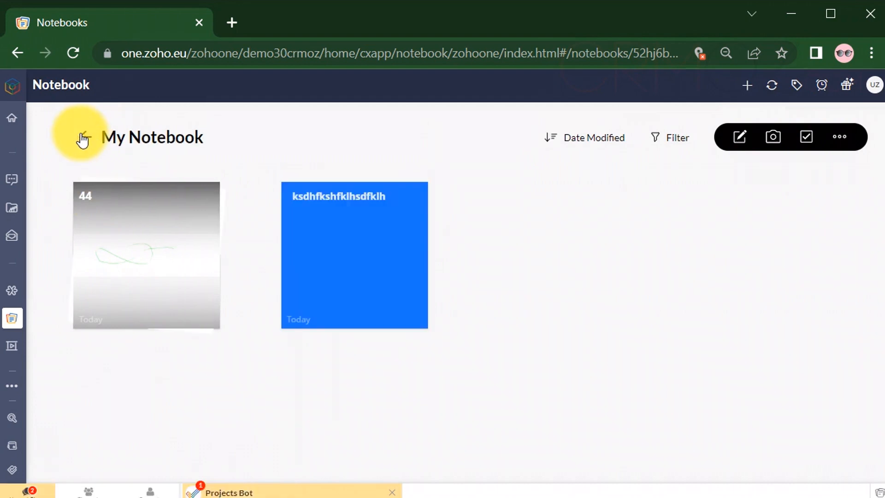
Review the Untitled notebook's contents and return to the notebooks list
left_click(83, 139)
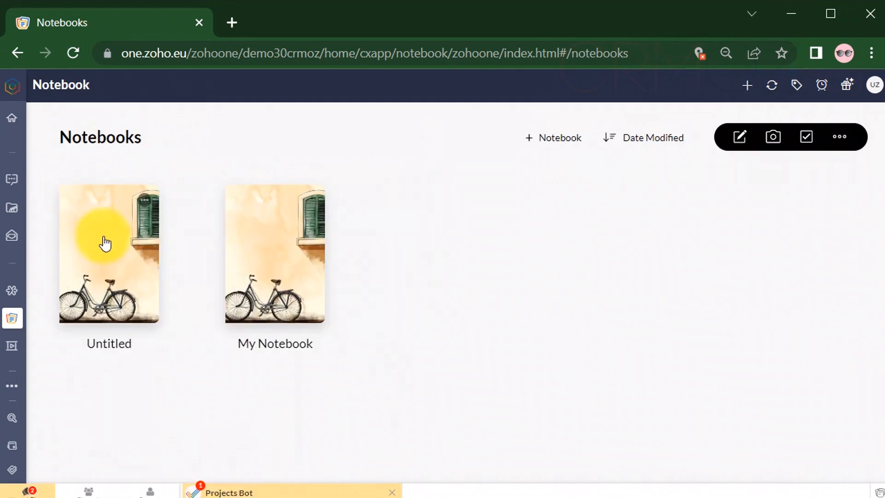
left_click(106, 252)
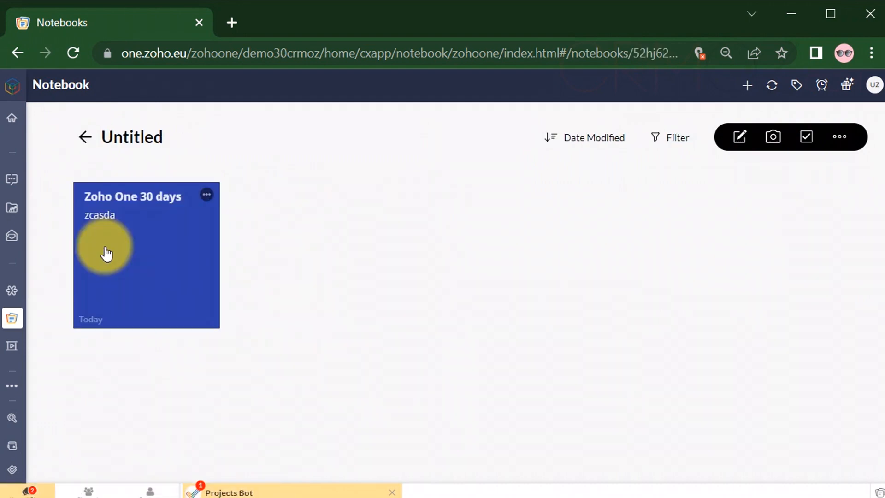
left_click(83, 137)
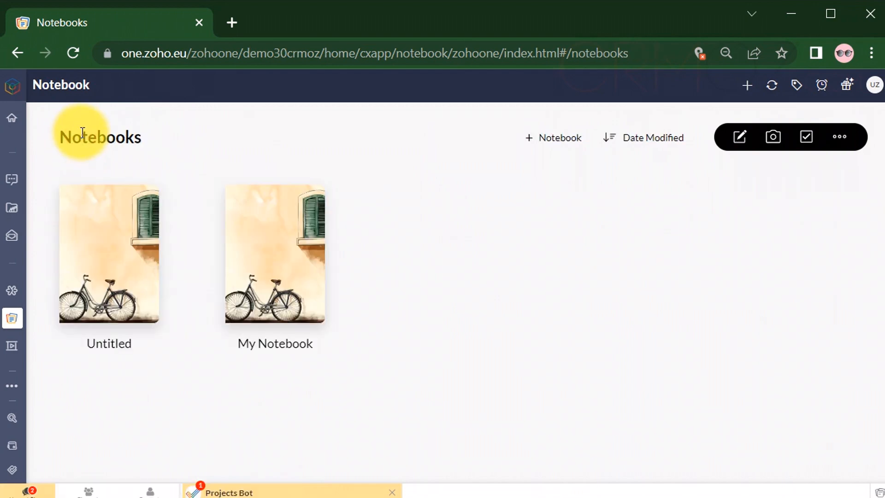
Create another notebook, open it, and rename it "1"
left_click(557, 139)
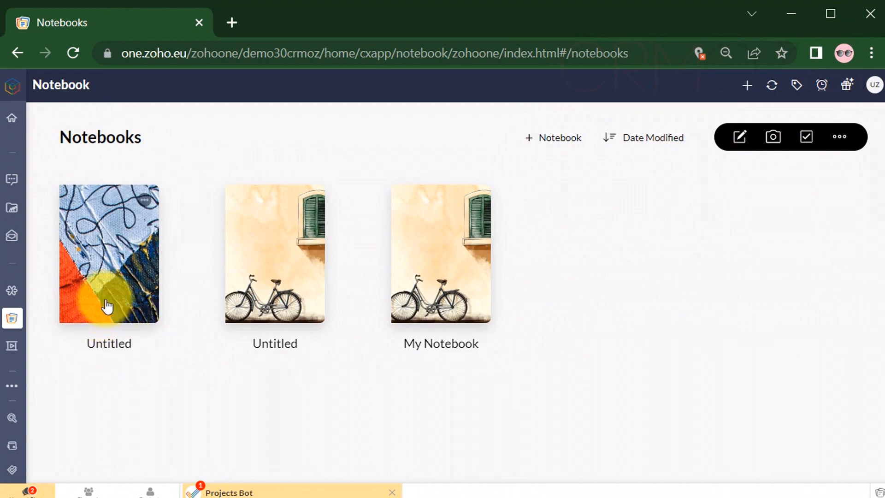
left_click(145, 200)
left_click(145, 198)
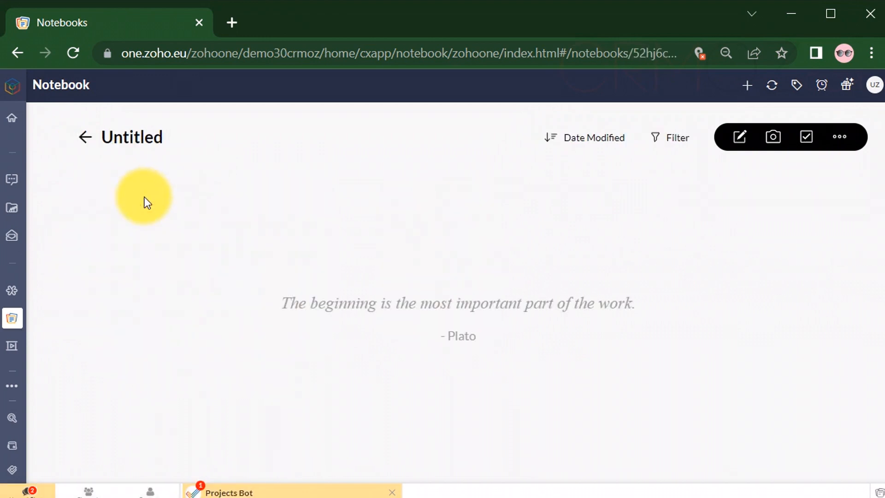
double_click(137, 138)
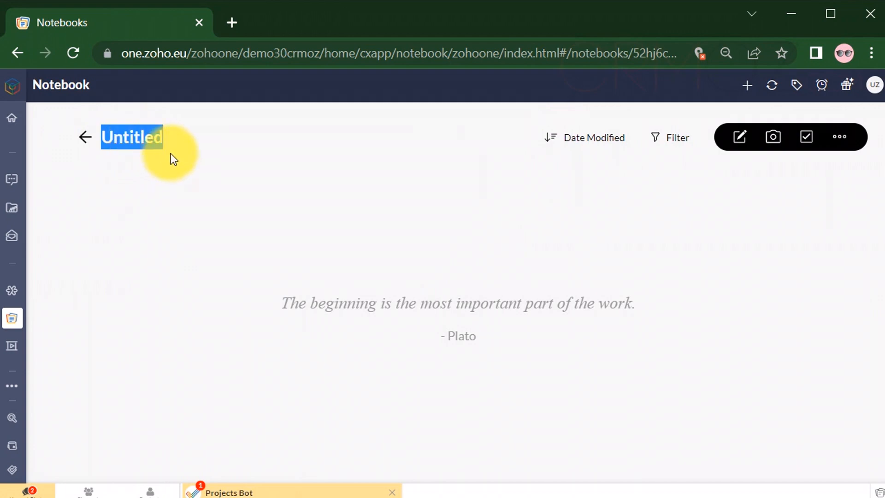
type("1")
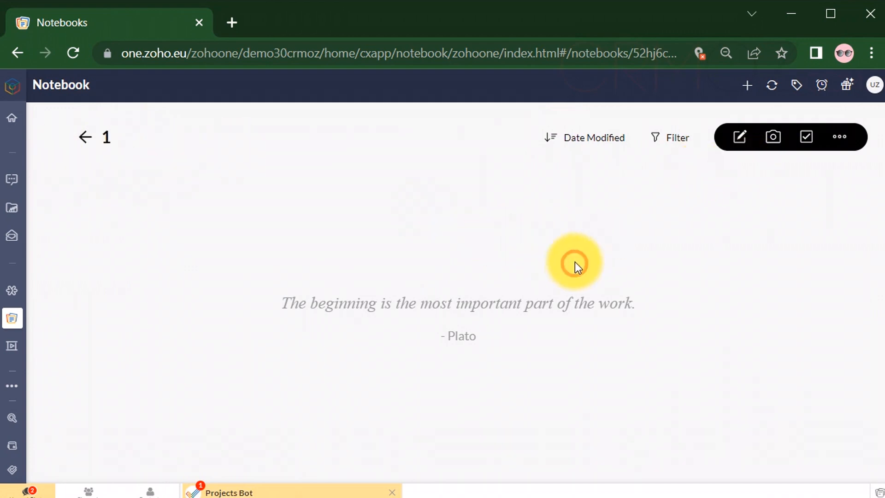
Rename the Untitled notebook as "2" and return to the notebooks list
left_click(86, 144)
left_click(312, 257)
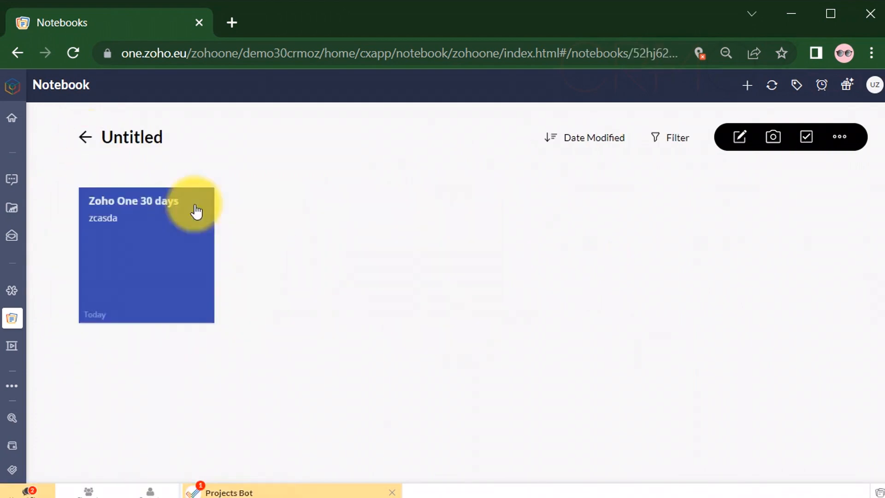
left_click(170, 146)
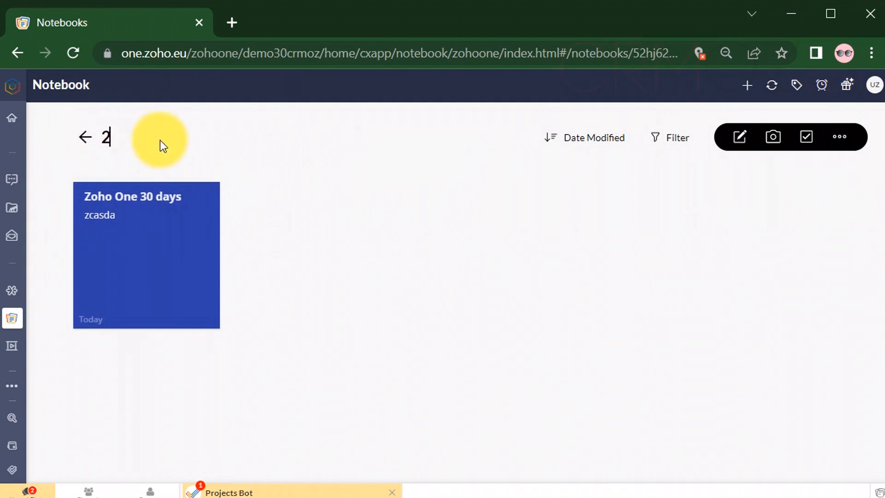
left_click(325, 357)
left_click(86, 139)
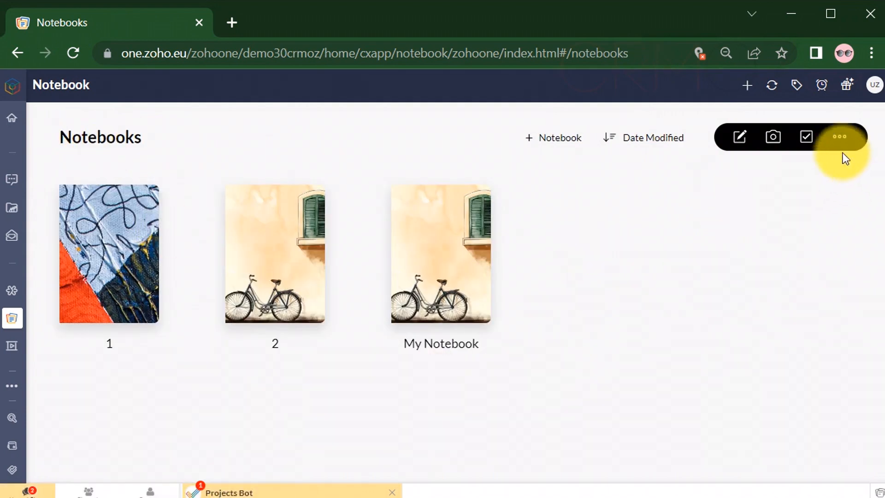
Create a new checklist note titled "Check List"
left_click(807, 141)
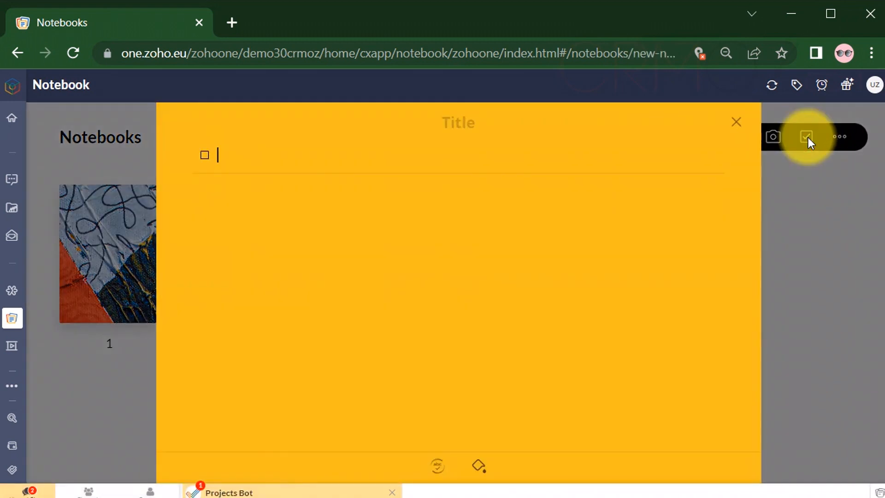
left_click(452, 122)
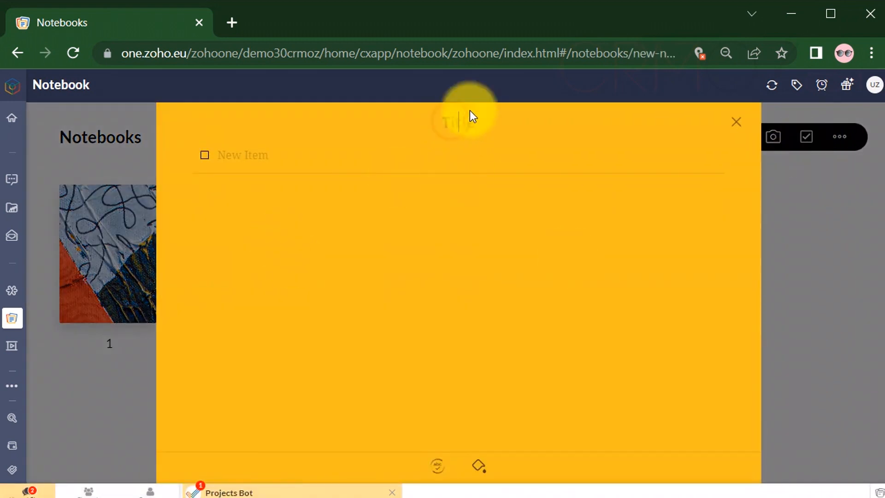
type("Chrck")
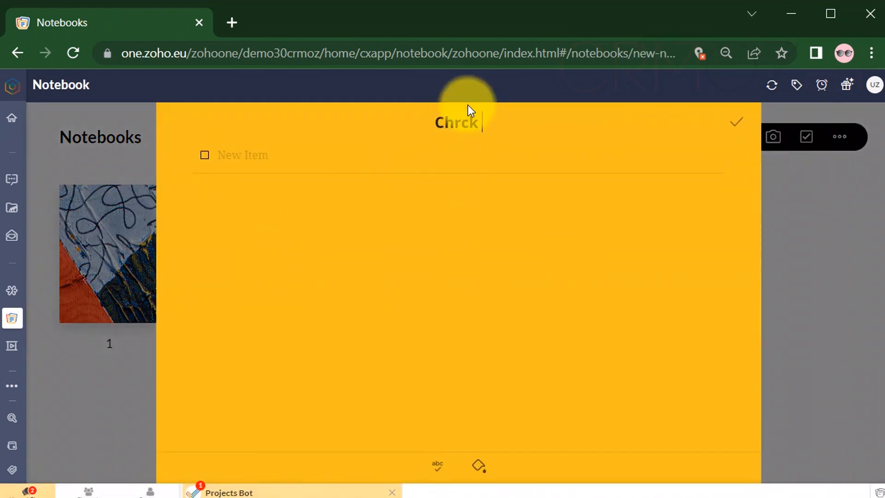
key("BackSpace")
key("BackSpace")
key("BackSpace")
type("ck List")
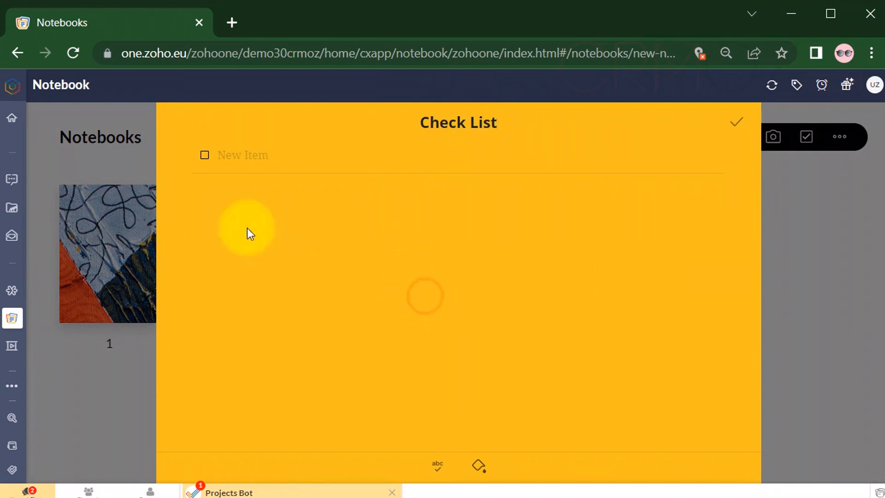
Add the items "Day 1", "Day 2" and "Day 3" to the checklist
left_click(225, 156)
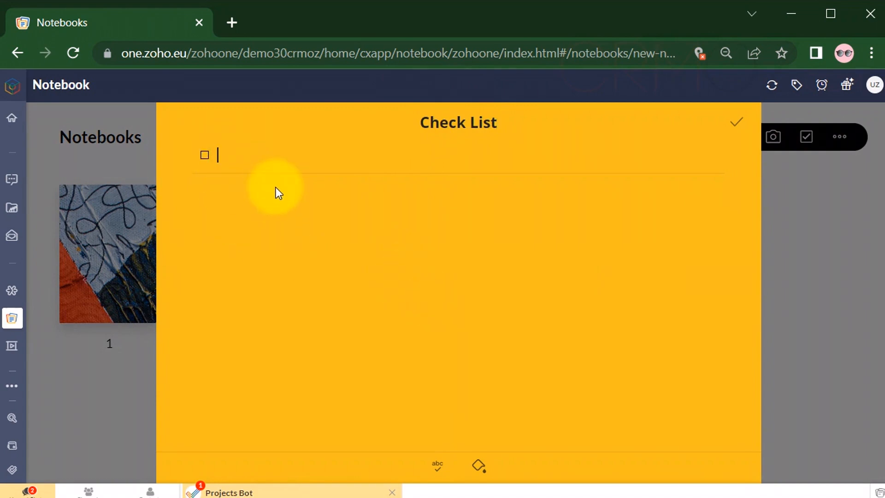
type("Day 1")
left_click(271, 190)
type("D")
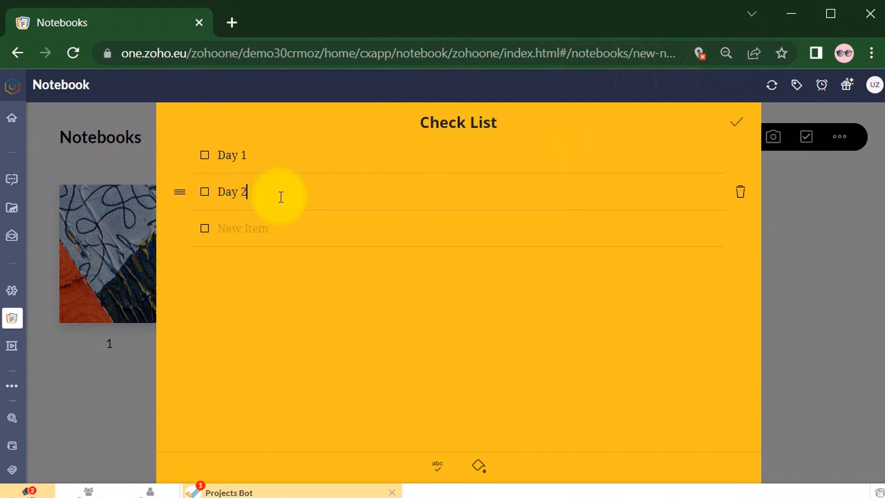
left_click(285, 229)
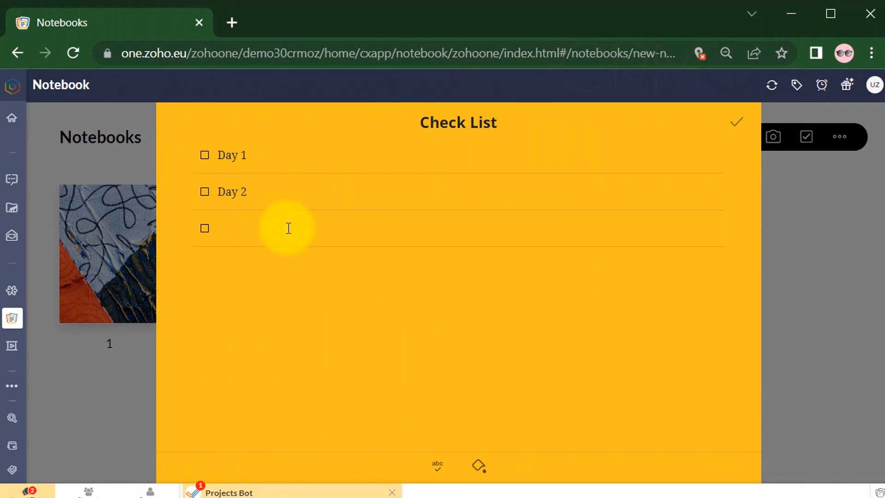
type("Day 3")
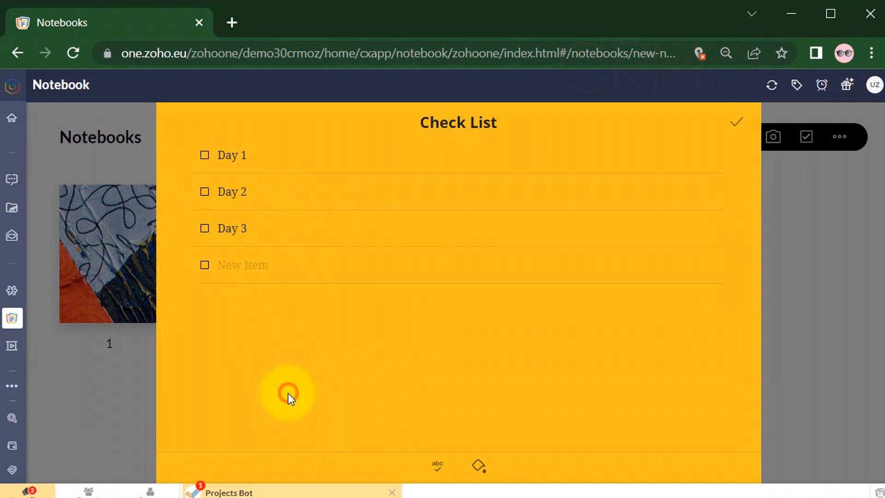
Try reordering the day items within the checklist
left_click_drag(184, 229, 188, 162)
left_click_drag(178, 200, 175, 159)
left_click_drag(174, 240, 173, 172)
Mark Day 1 and Day 3 as completed and save the checklist note
left_click(205, 157)
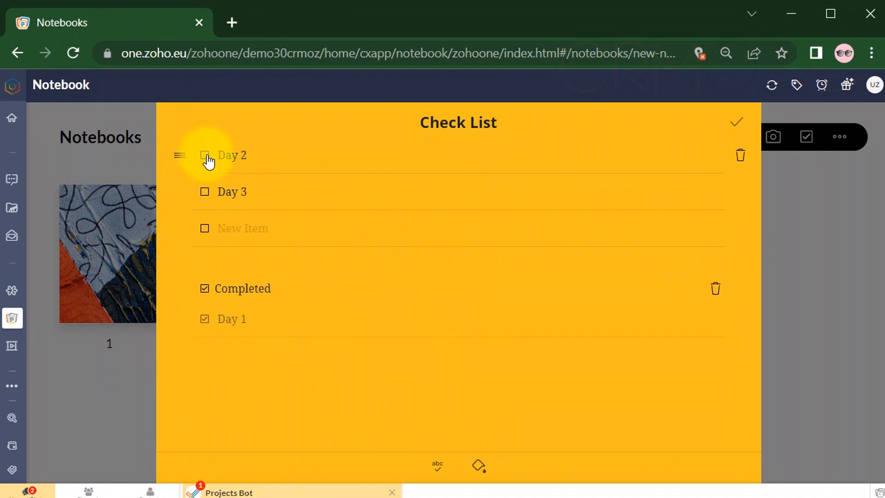
left_click(204, 191)
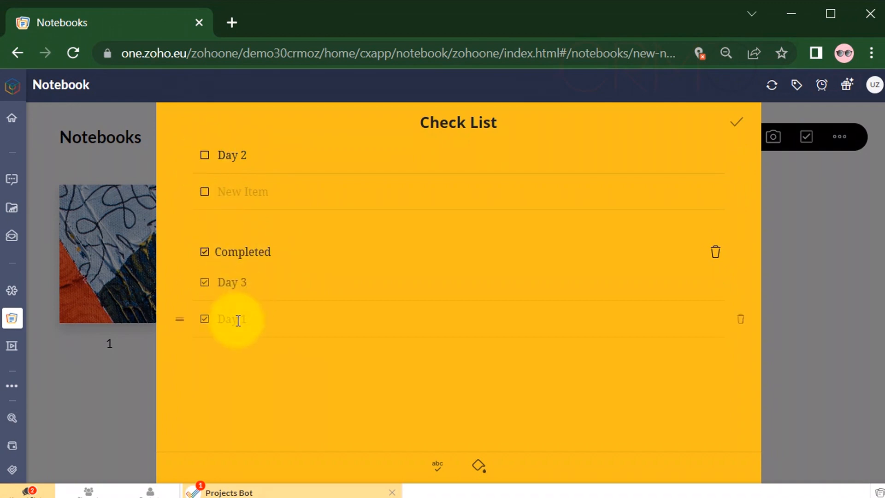
left_click(737, 126)
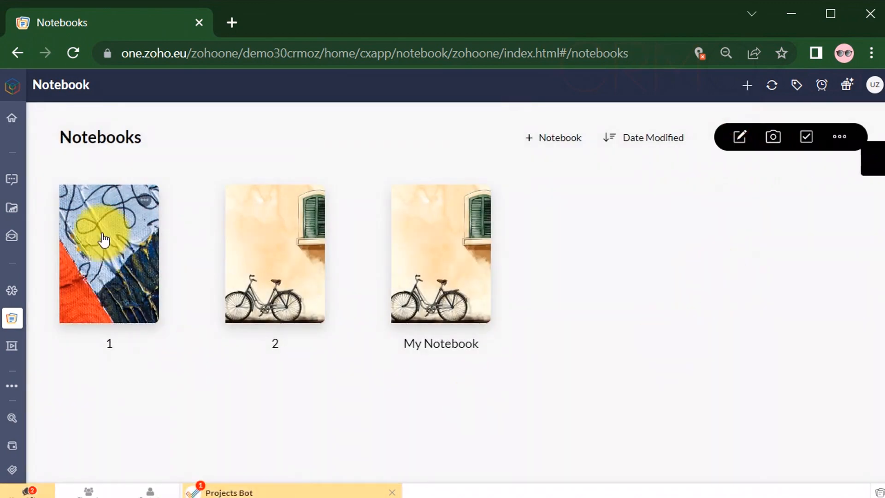
Look for the new checklist note in notebooks 1, 2 and My Notebook
left_click(104, 236)
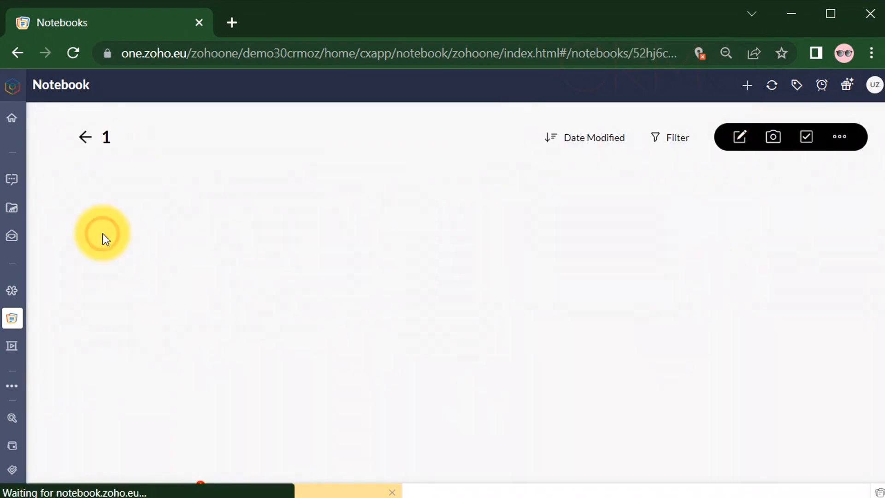
left_click(85, 137)
left_click(251, 279)
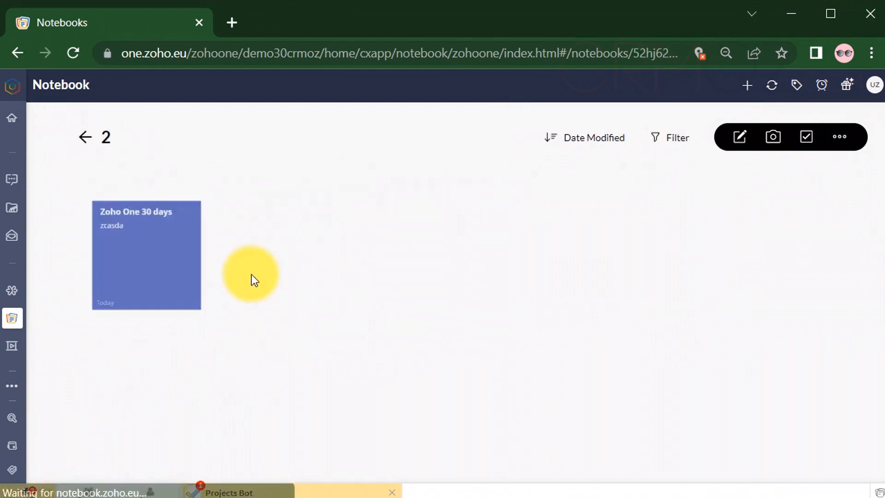
left_click(85, 137)
left_click(456, 256)
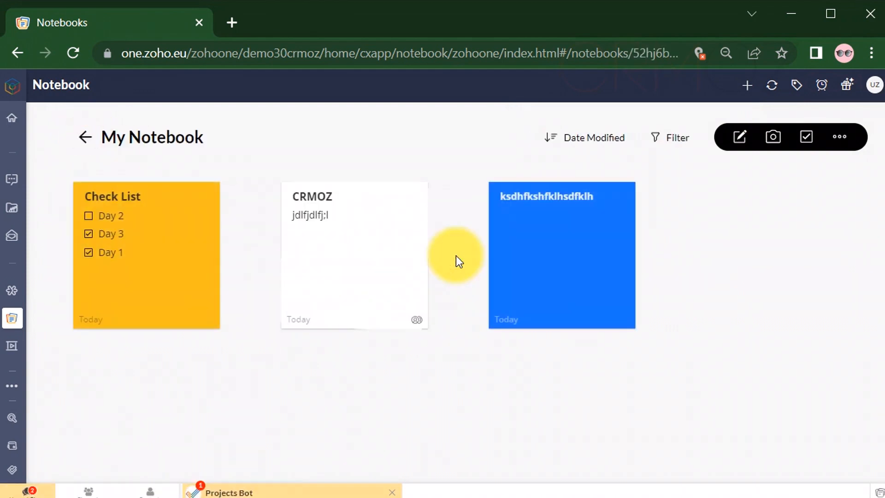
Add the tag "Plan" to the Check List note and close its info
left_click(206, 195)
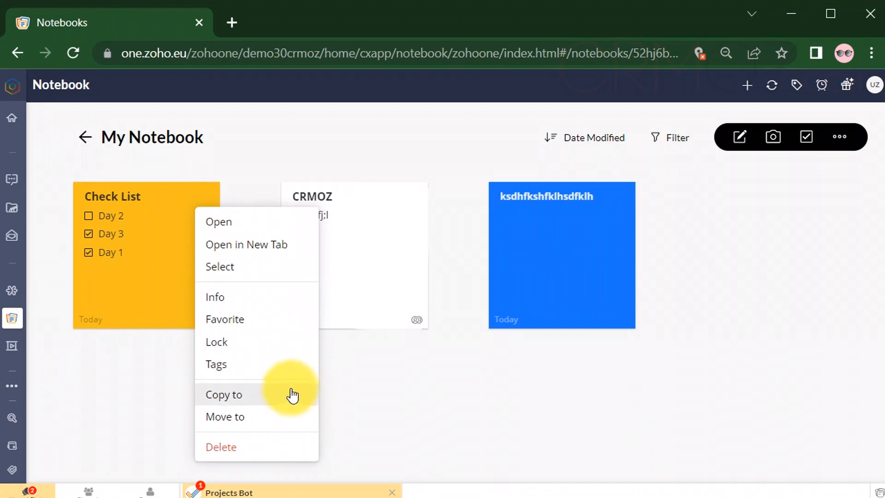
left_click(271, 366)
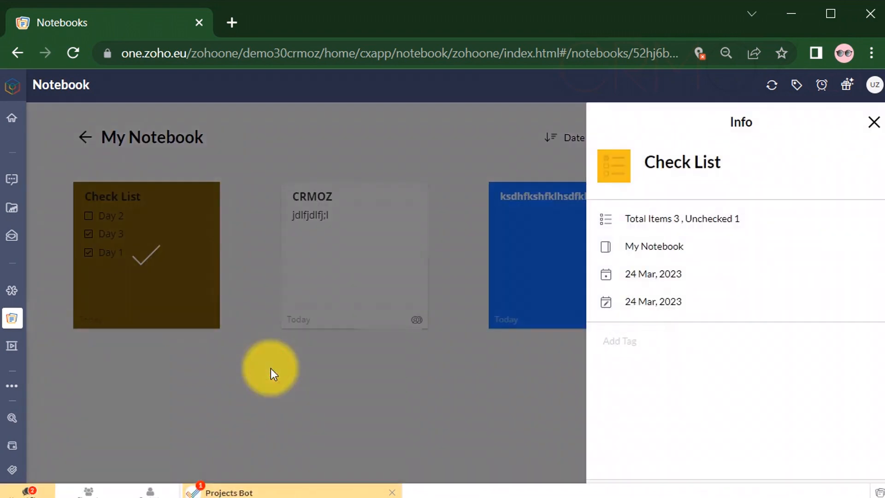
type("Pla")
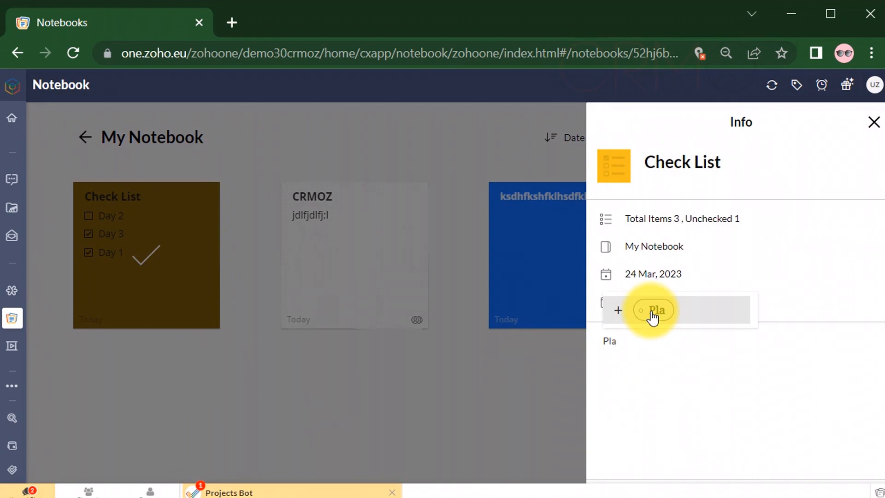
type("n")
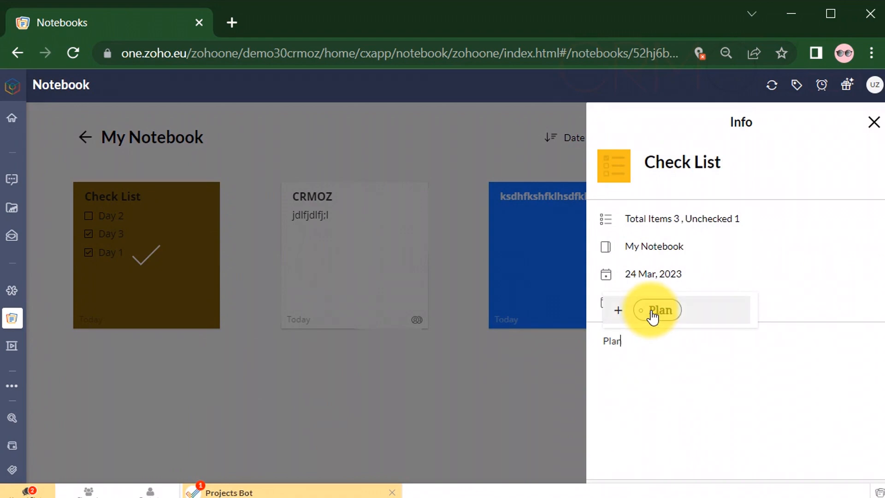
left_click(666, 318)
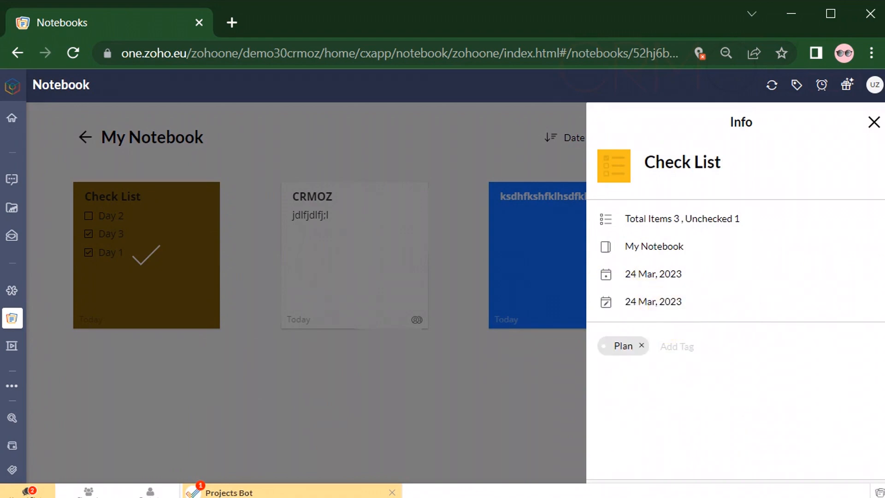
left_click(874, 122)
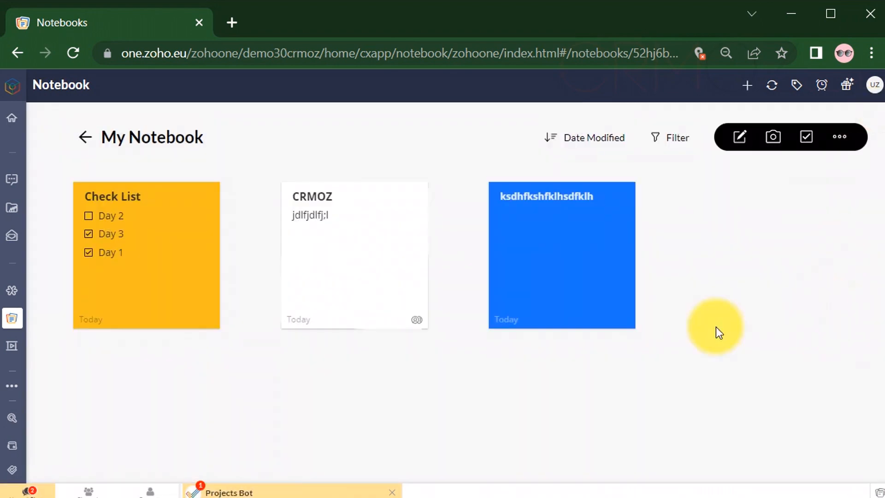
Move the Check List note from My Notebook to notebook 1, then open notebook 1
left_click(207, 197)
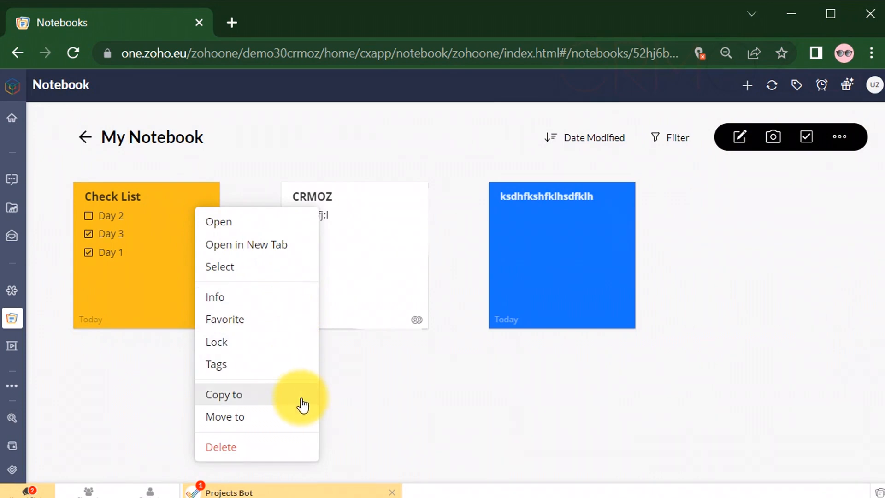
left_click(292, 417)
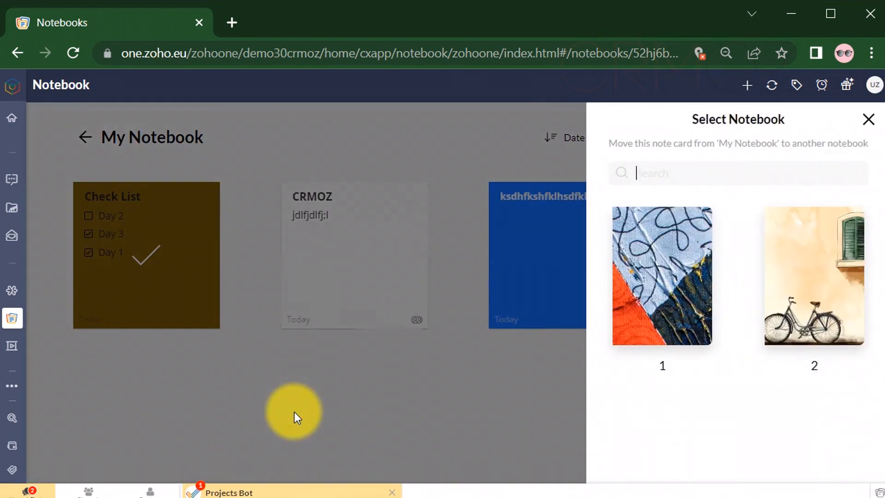
left_click(636, 272)
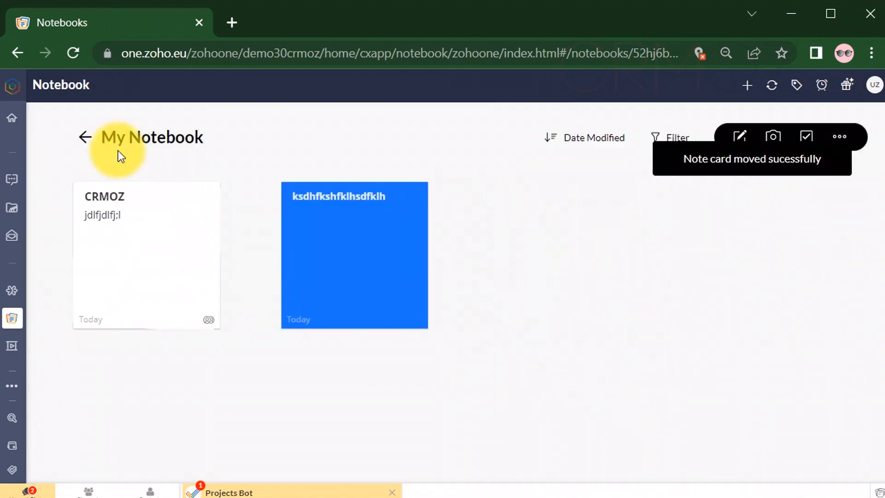
left_click(85, 138)
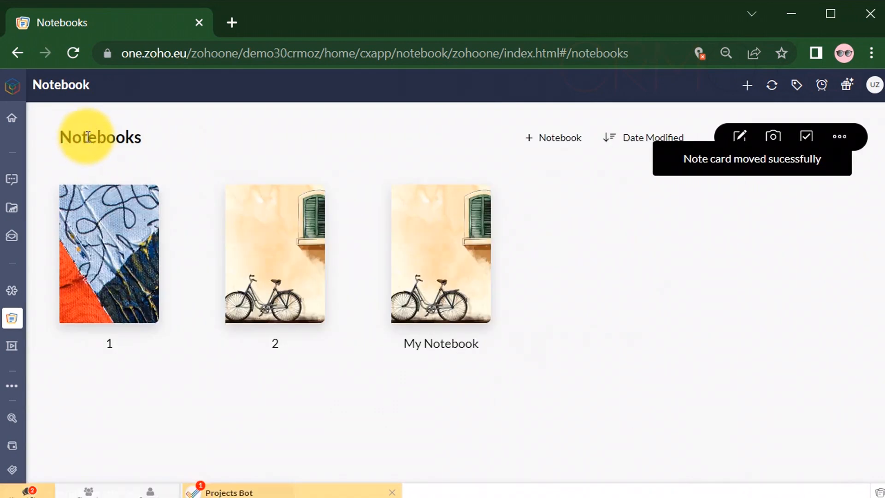
left_click(120, 283)
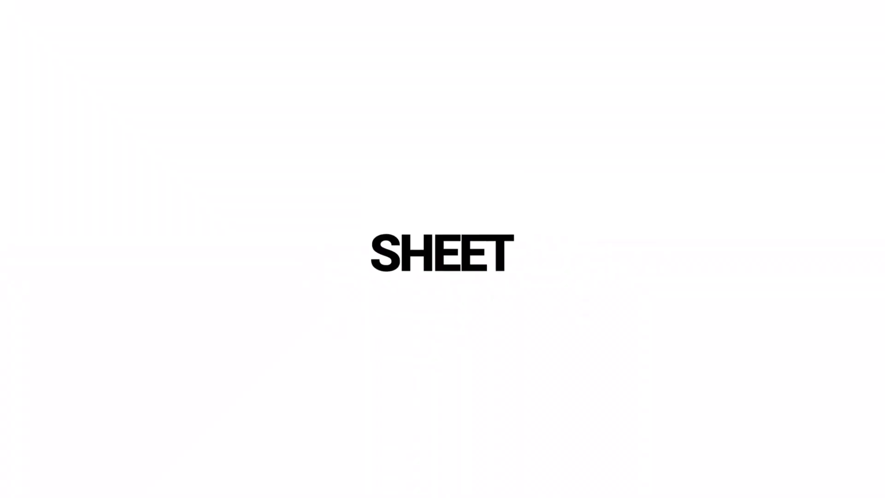
Switch to the Zoho Sheet app and go through its introduction slides to get started
left_click(12, 389)
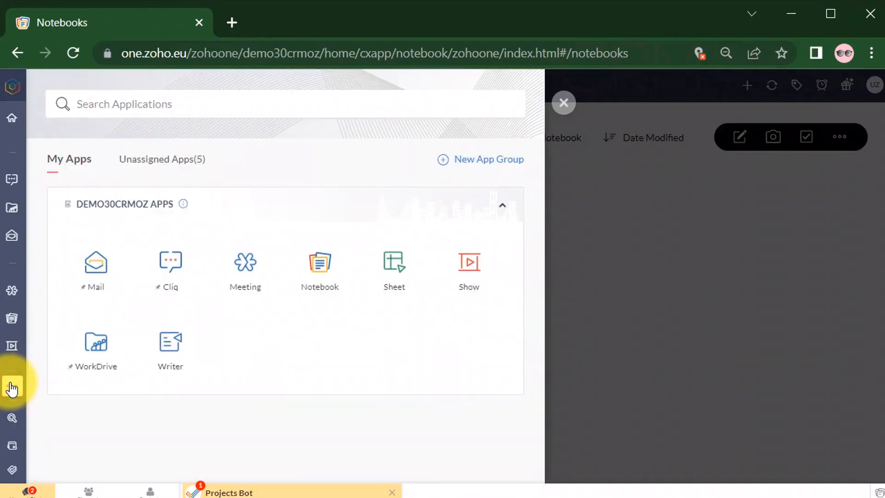
left_click(396, 283)
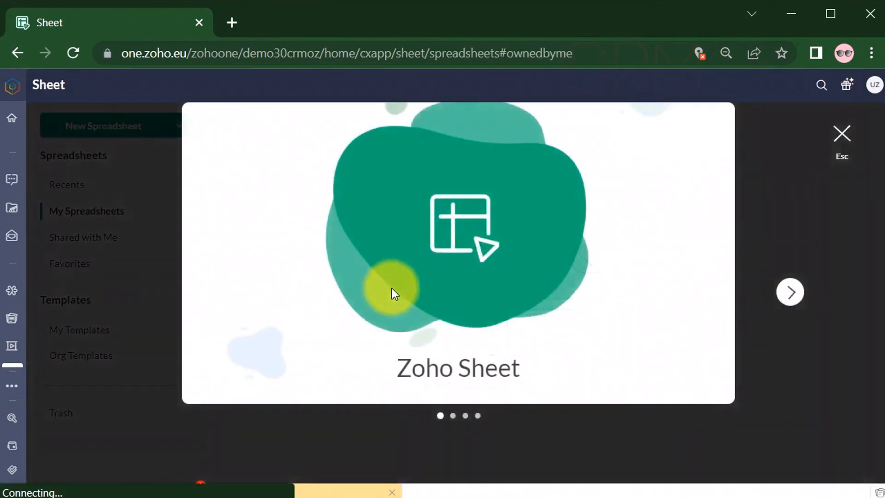
left_click(748, 292)
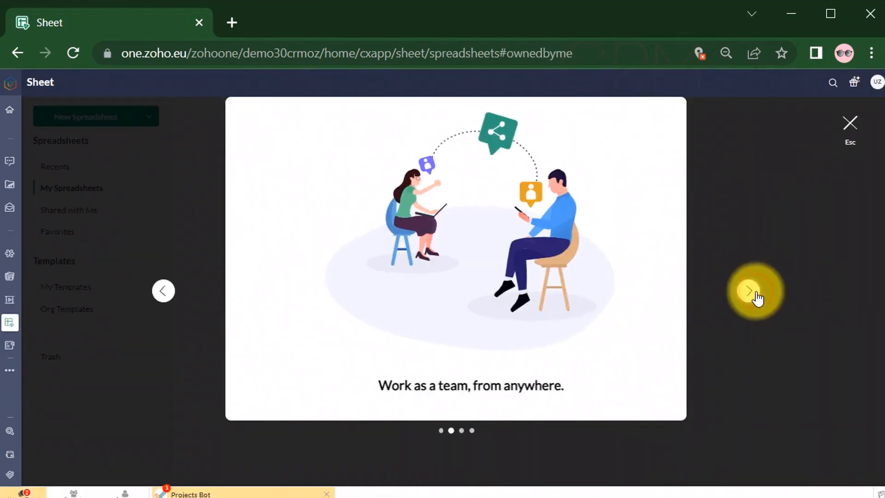
left_click(757, 293)
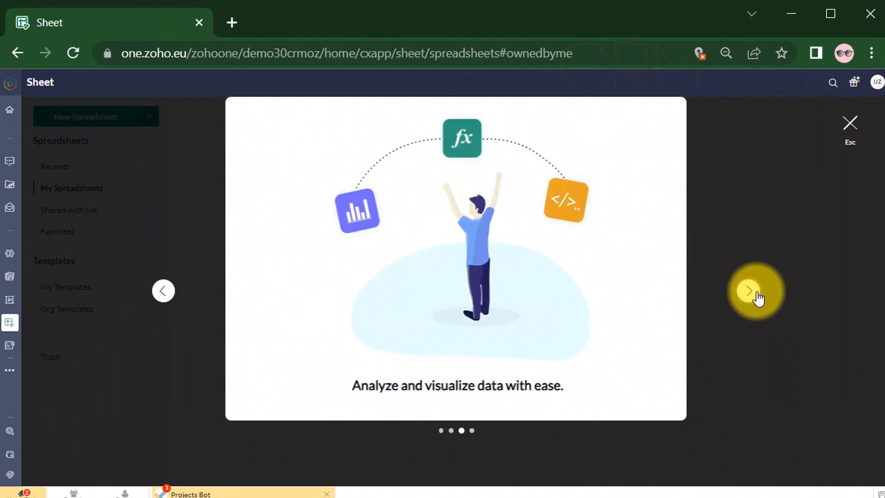
left_click(757, 292)
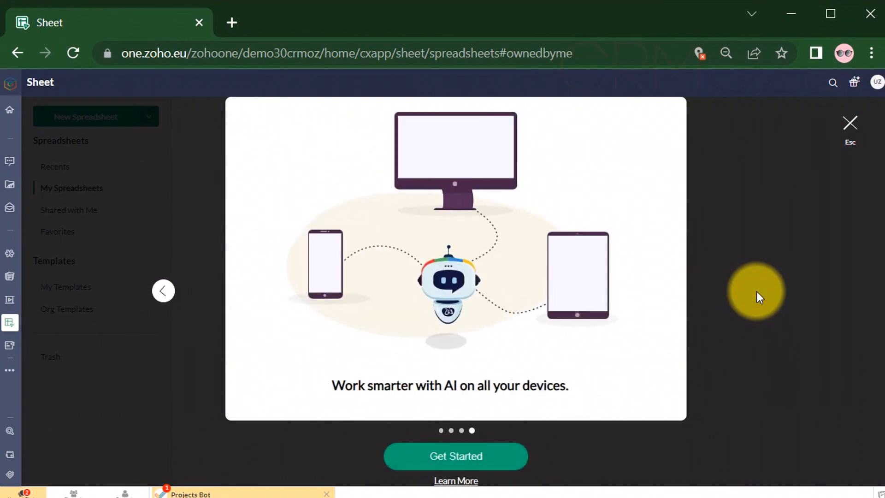
left_click(488, 463)
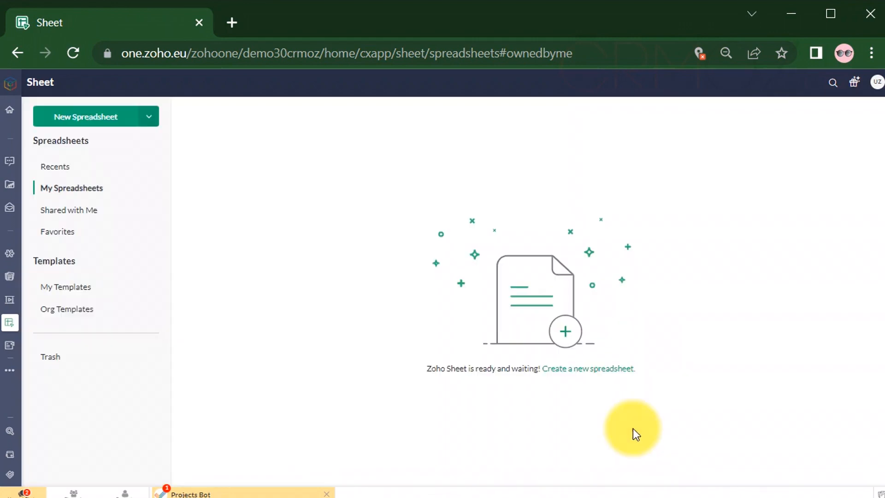
Check the recent spreadsheets, create a new blank spreadsheet and name it Test1
left_click(56, 166)
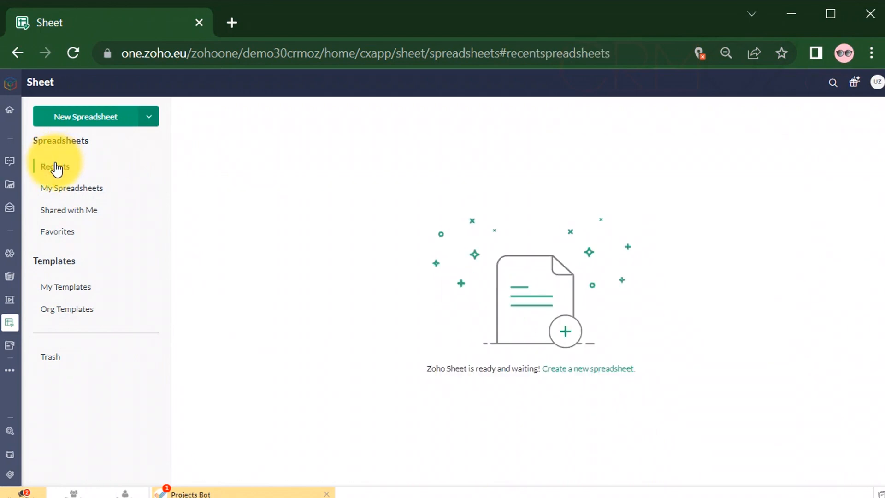
left_click(90, 116)
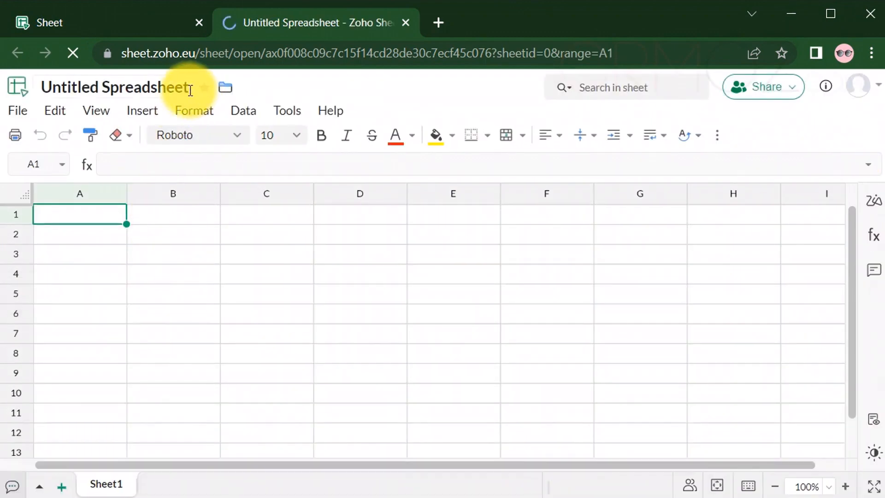
left_click(190, 89)
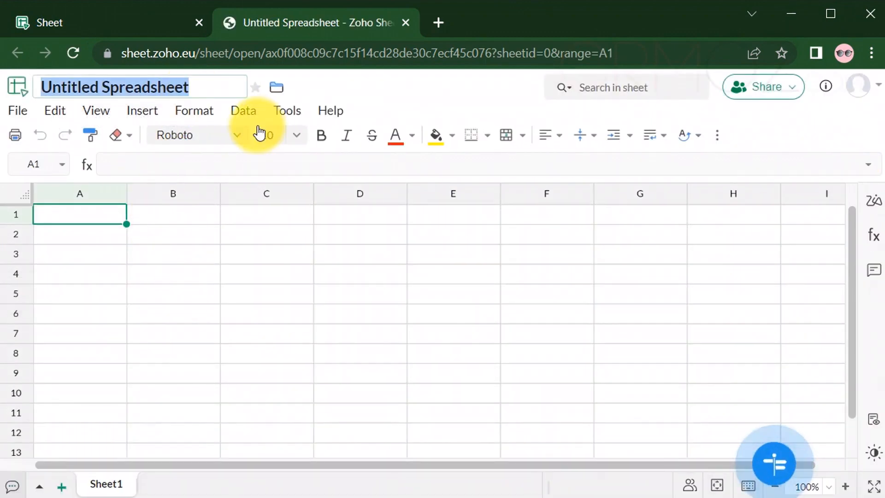
type("Test1")
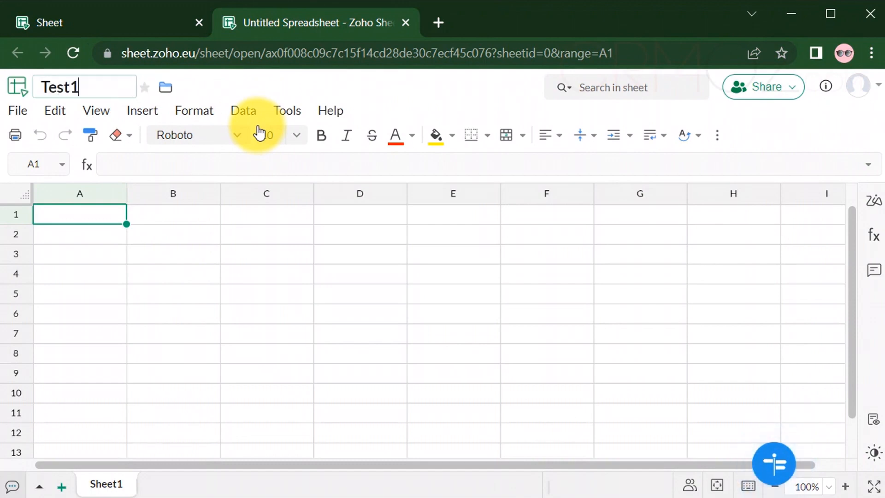
left_click(261, 311)
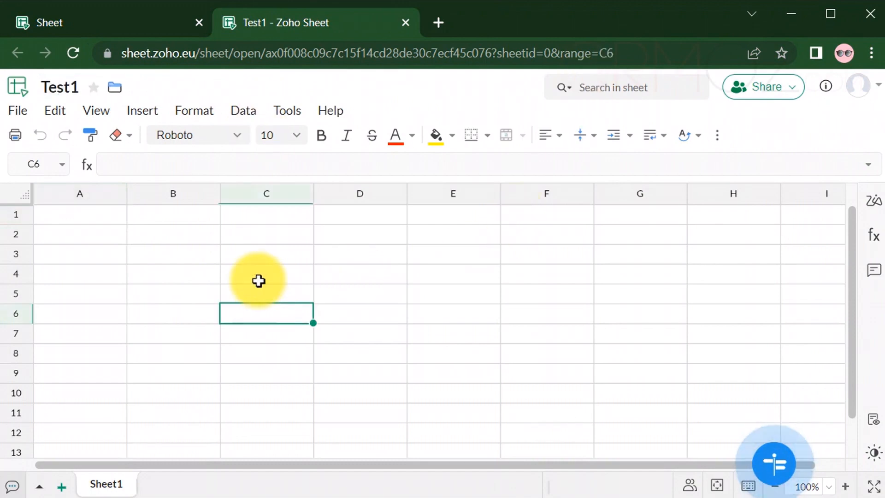
Enter 10 in B2 and 20 in B3, and extend the series down to 70 in B8
left_click(184, 239)
type("10")
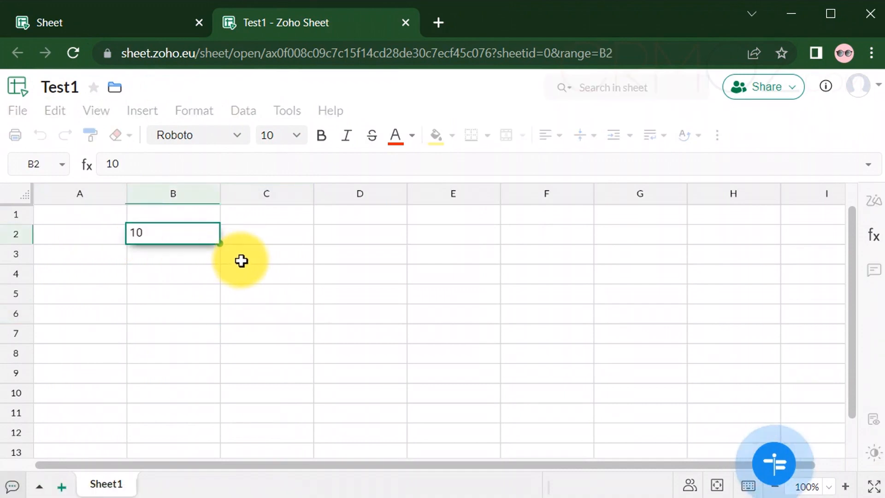
key("Return")
type("20")
left_click(282, 277)
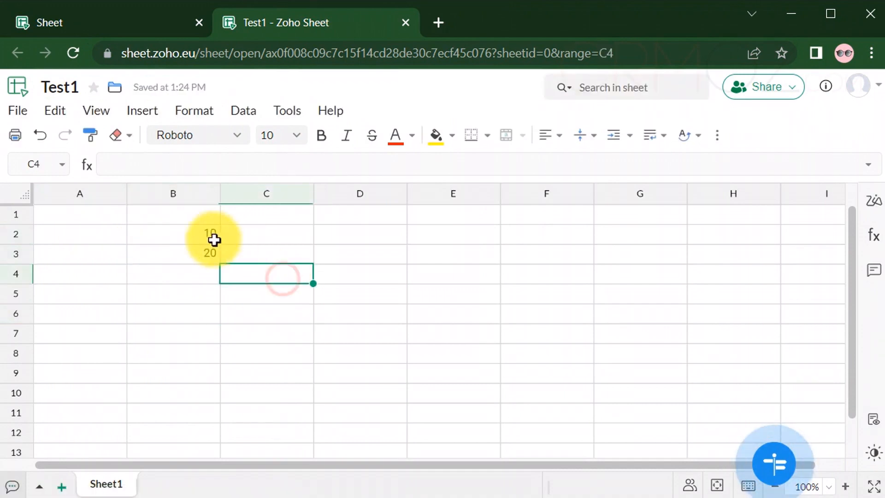
left_click_drag(206, 231, 217, 351)
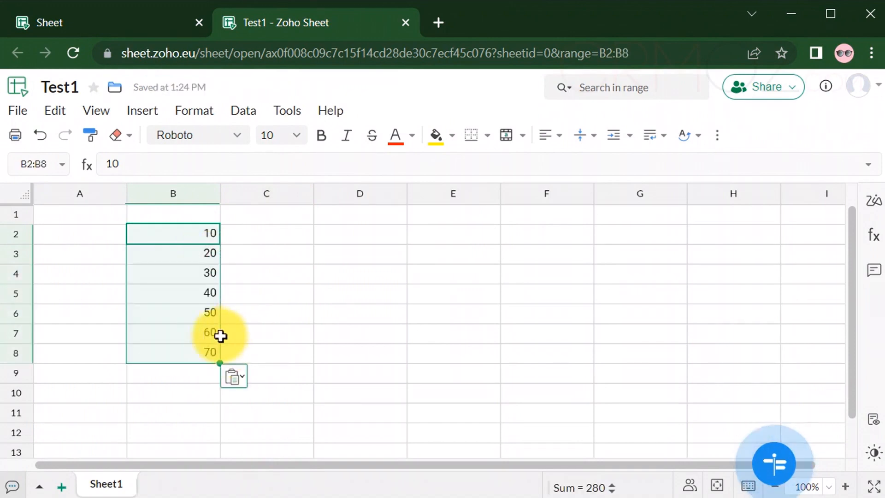
Review the summary calculations for B2:B8, and total that range in B9 with Auto-Sum
left_click(611, 488)
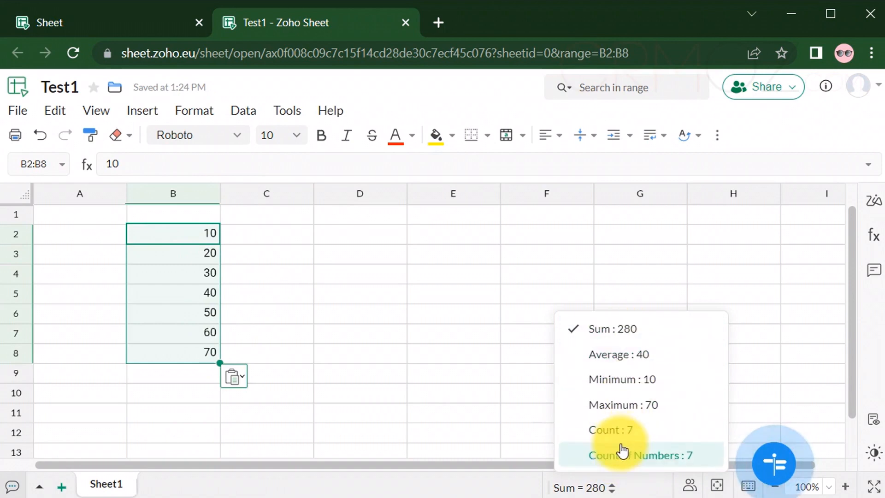
left_click(186, 376)
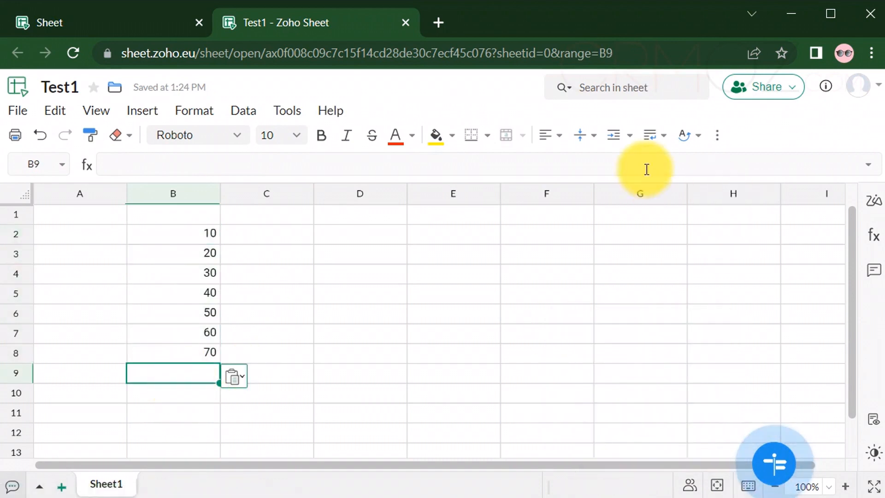
left_click(717, 136)
left_click(711, 177)
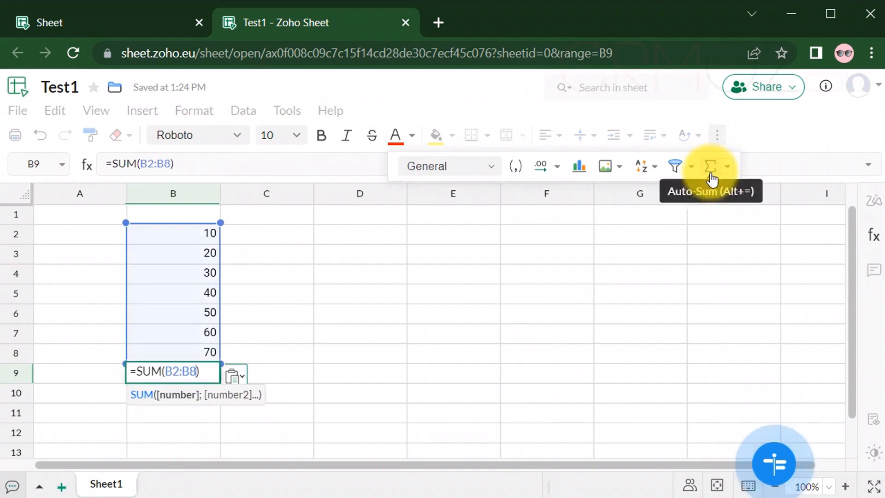
key("Return")
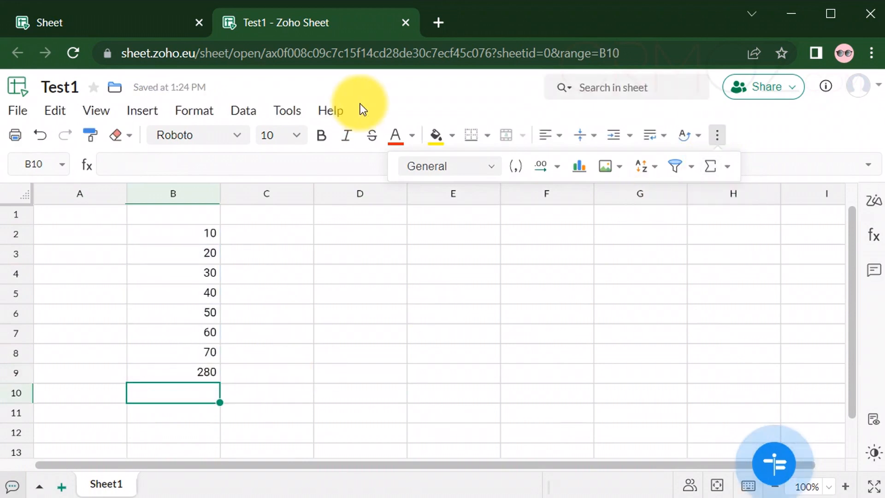
left_click(213, 371)
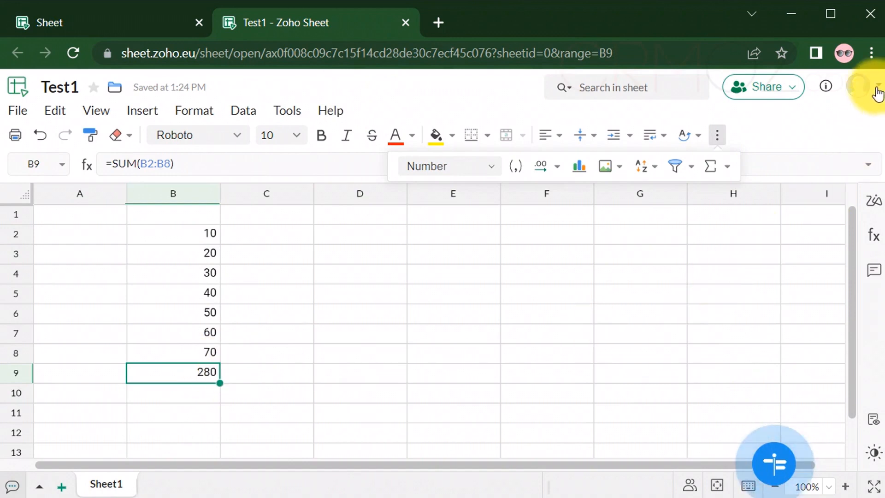
left_click(877, 93)
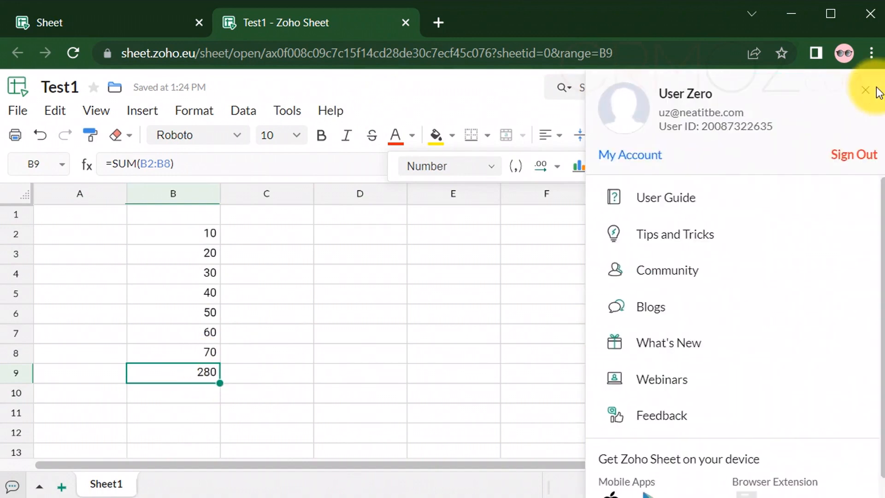
left_click(455, 272)
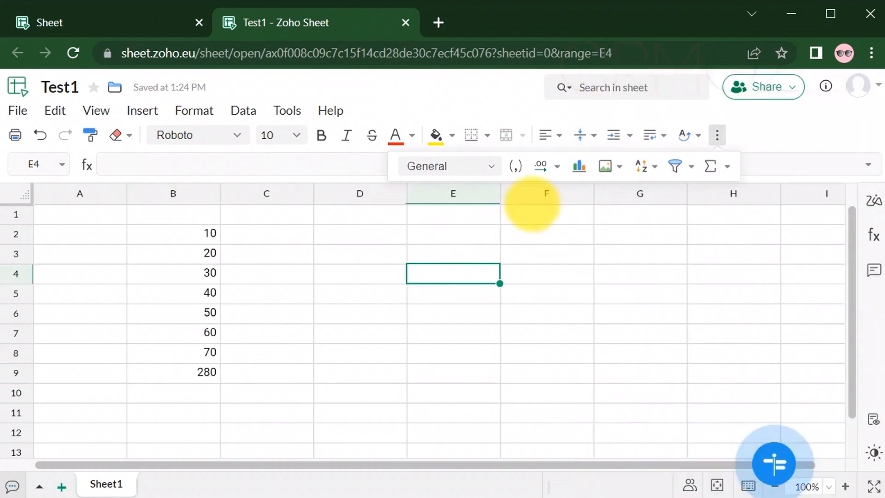
Open sharing for the Test1 spreadsheet and add the member suggested for "zoho"
left_click(792, 90)
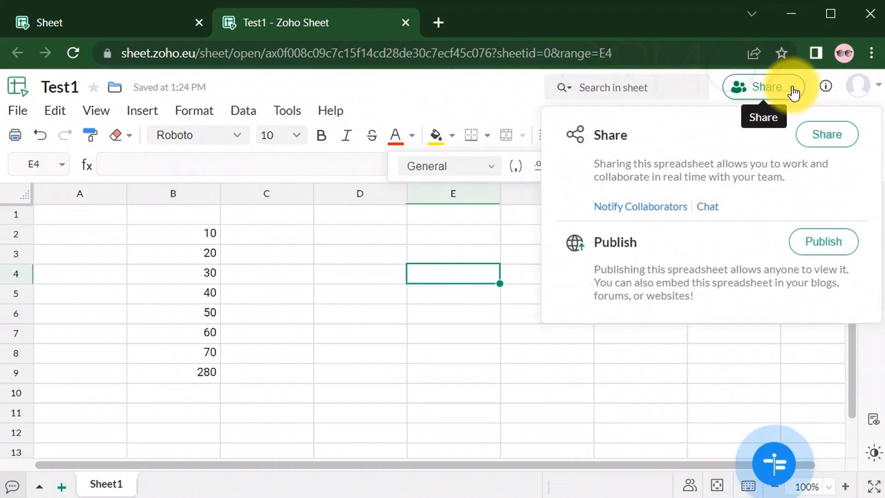
left_click(830, 132)
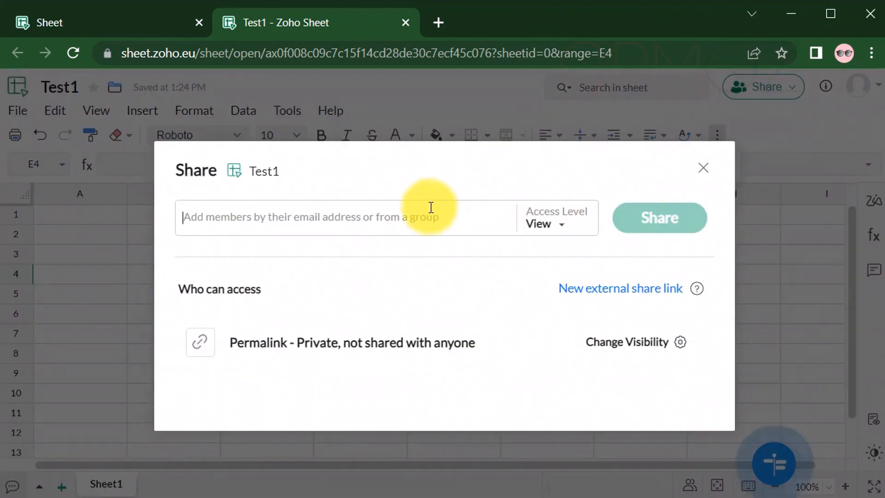
left_click(425, 211)
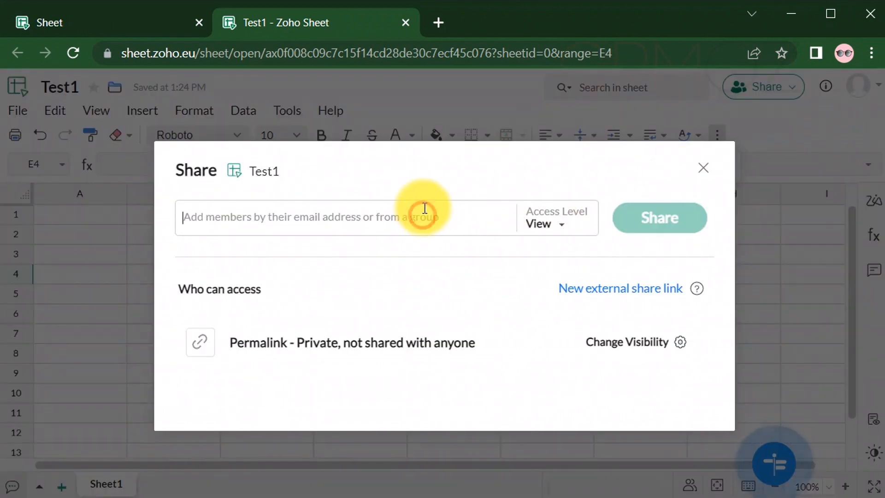
type("zoho")
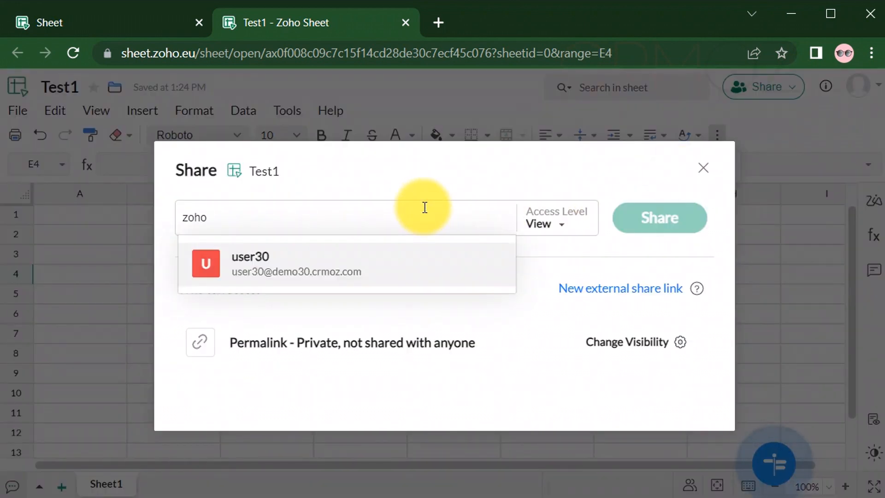
left_click(313, 264)
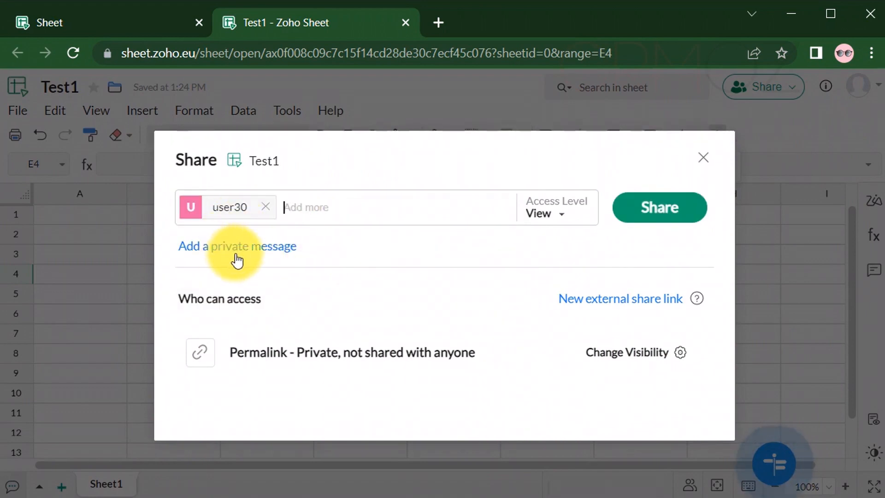
Set the member's access level to View and comment, and share the spreadsheet
left_click(549, 214)
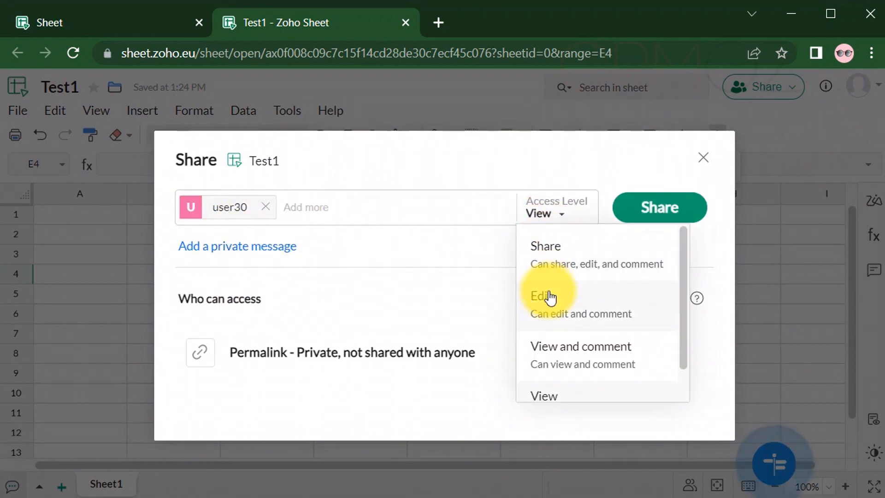
scroll(581, 351, "down", 1)
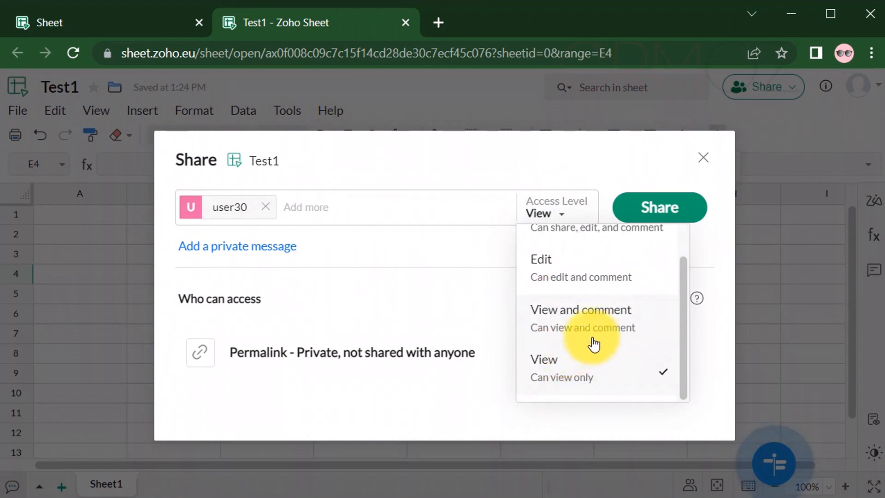
left_click(590, 325)
left_click(662, 216)
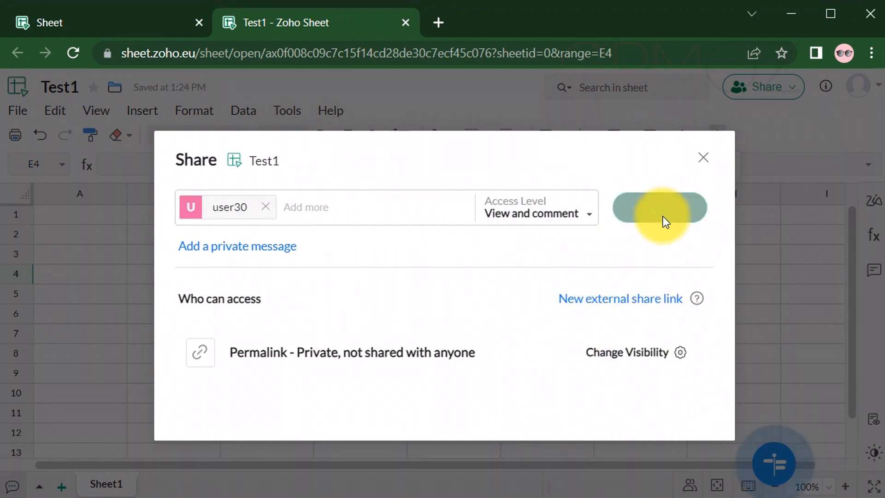
left_click(703, 166)
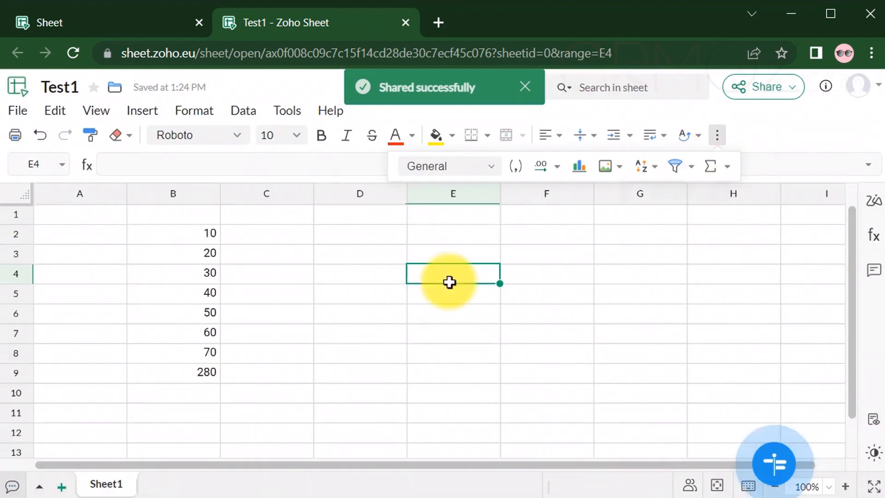
Look over the file commands of Test1, close the spreadsheet and reload the recent spreadsheets list
left_click(26, 122)
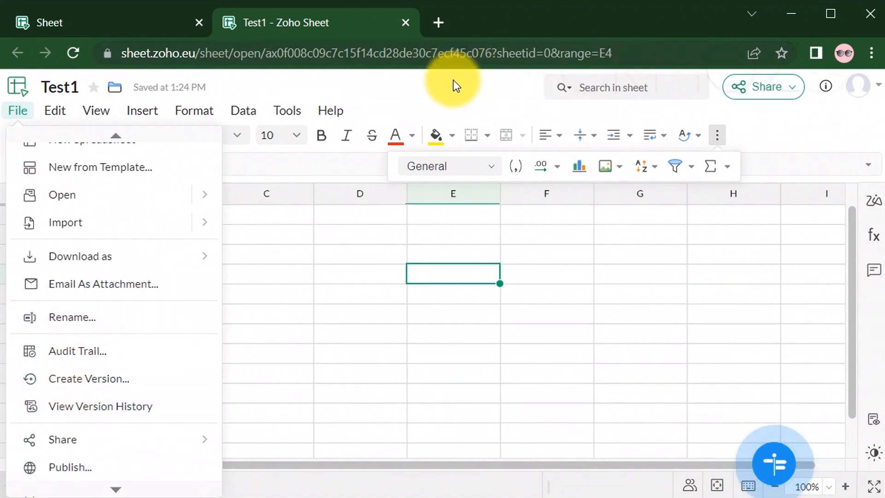
left_click(405, 23)
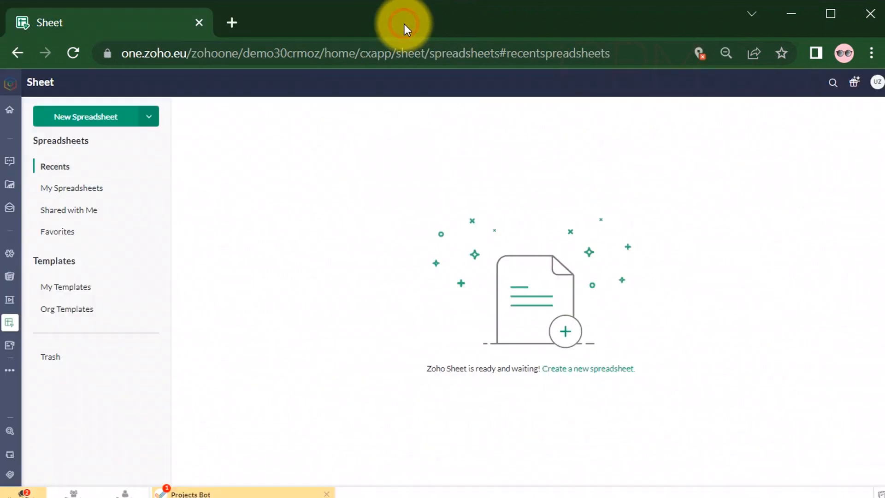
left_click(73, 51)
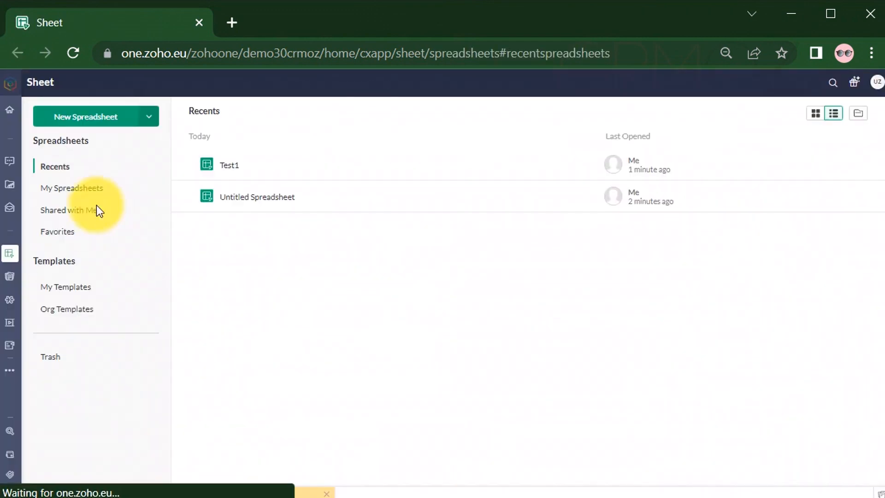
Look through the My Spreadsheets, Recents and Favorites lists
left_click(72, 193)
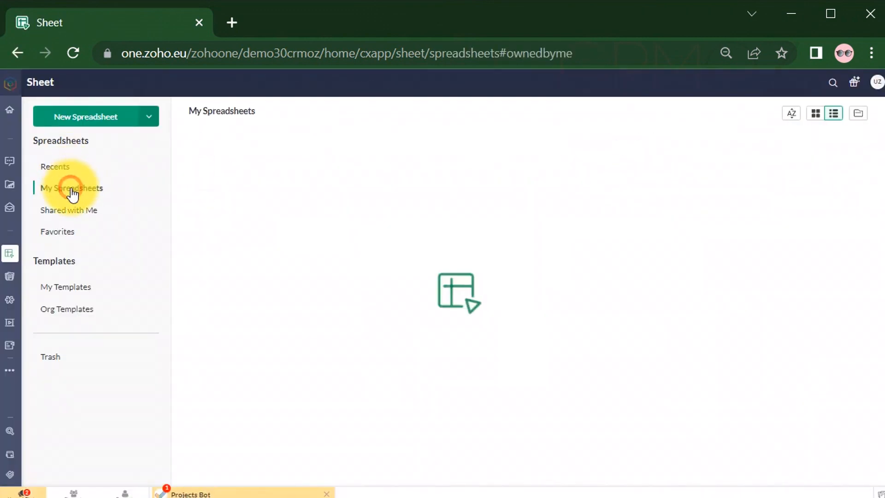
left_click(61, 168)
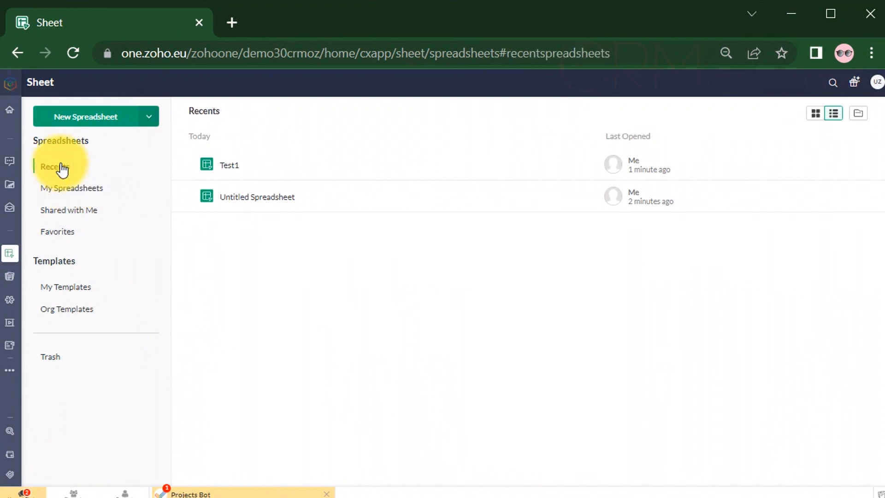
left_click(71, 235)
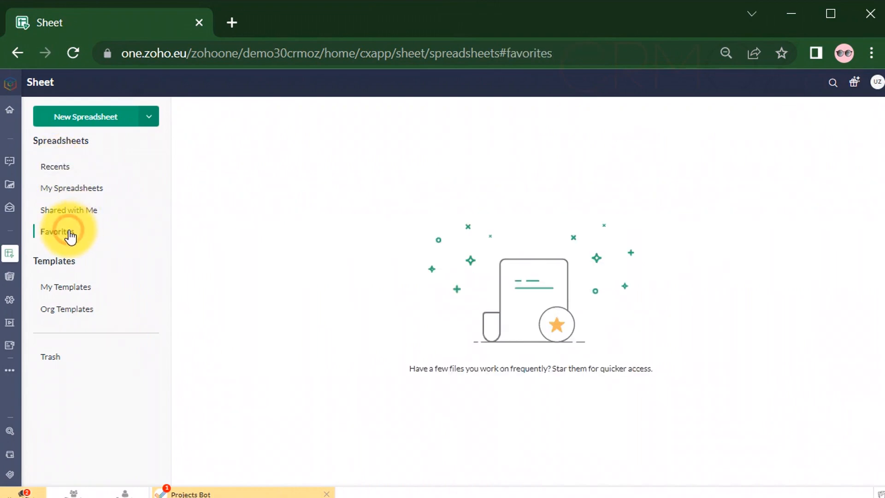
Mark the Test1 spreadsheet as a favorite in Recents and check the Favorites list
left_click(61, 167)
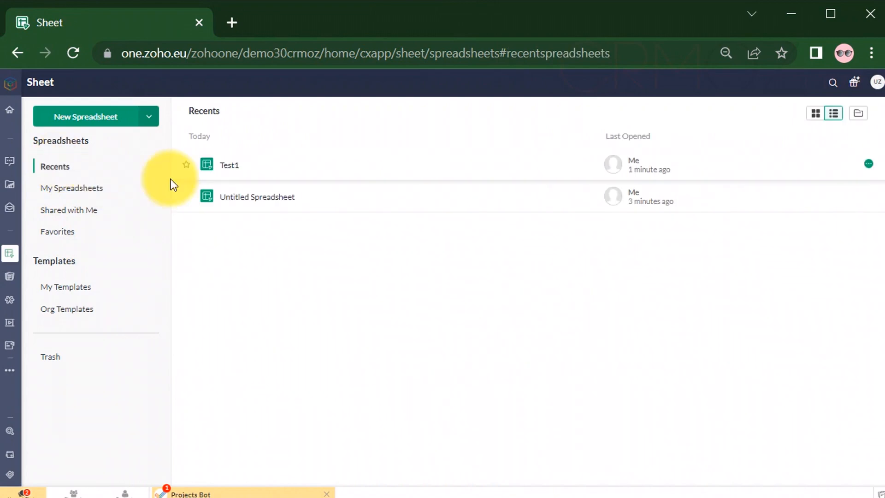
left_click(185, 165)
left_click(60, 234)
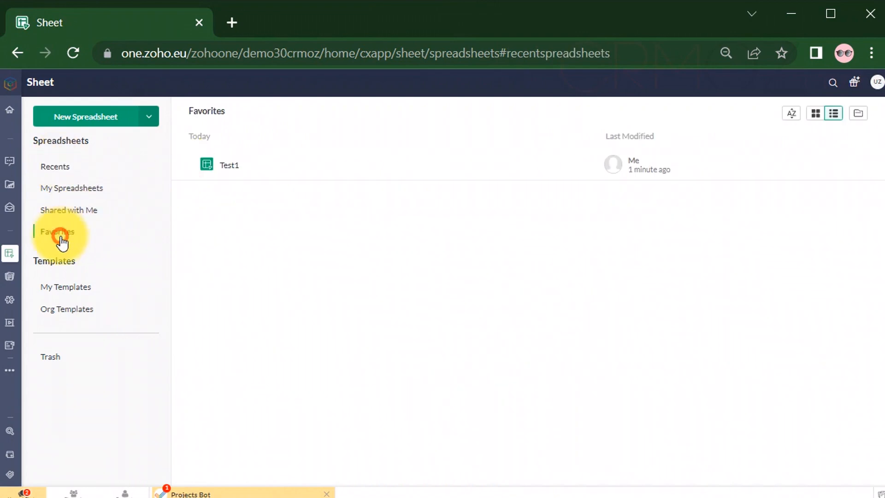
Return to the recent spreadsheets, and view the organization's templates and the personal templates
left_click(59, 167)
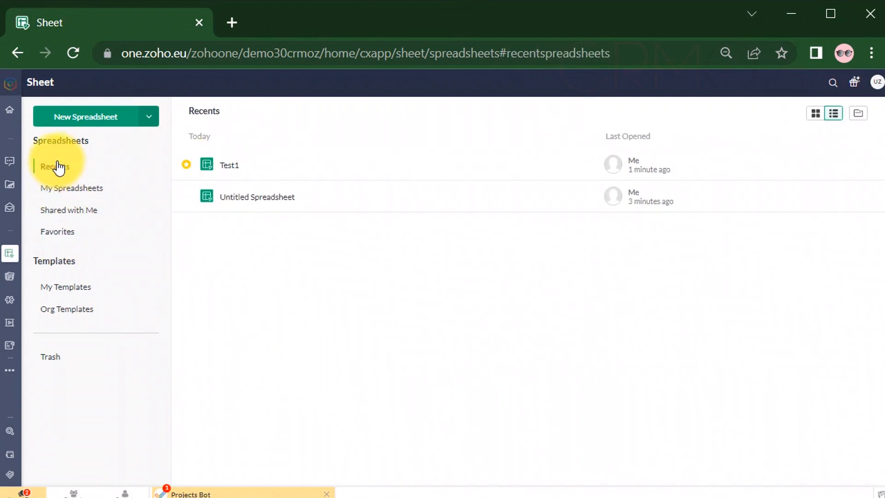
left_click(85, 313)
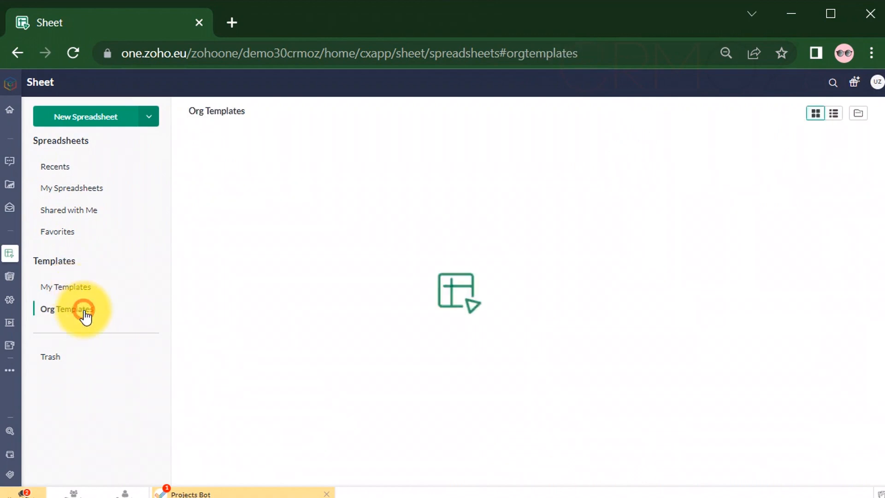
left_click(75, 288)
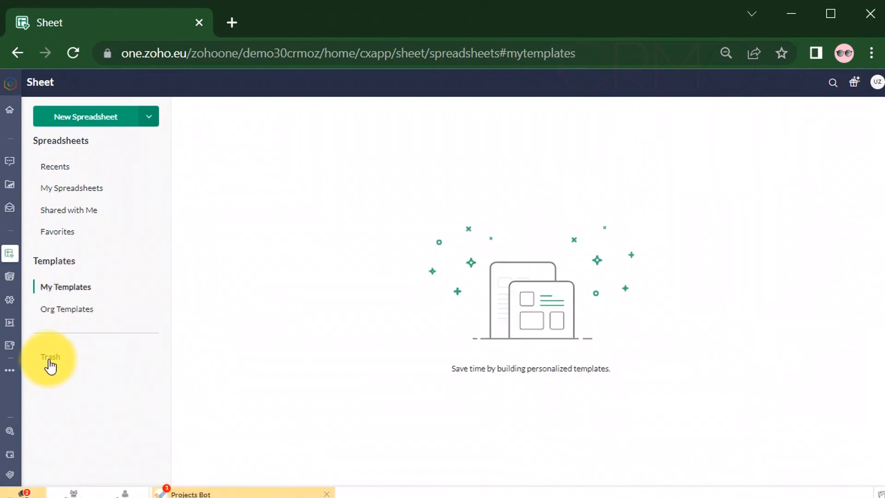
Move Untitled Spreadsheet from the recent spreadsheets to the trash and check the Trash list
left_click(57, 169)
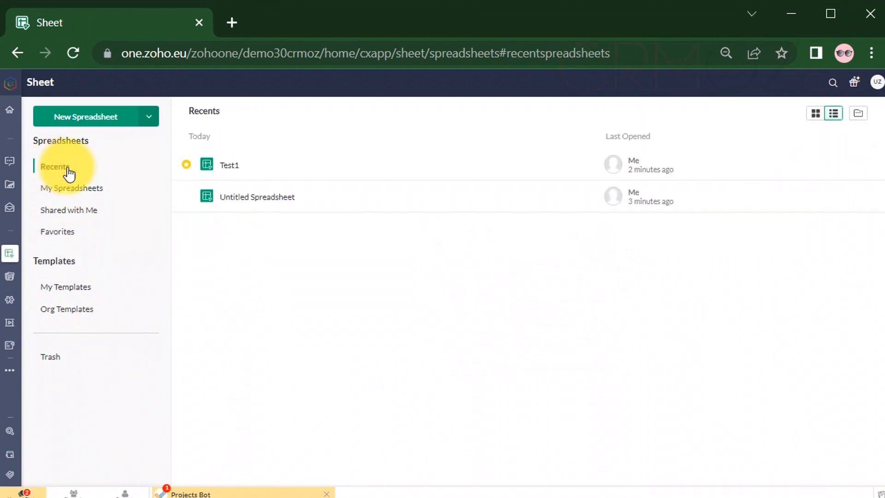
left_click(871, 198)
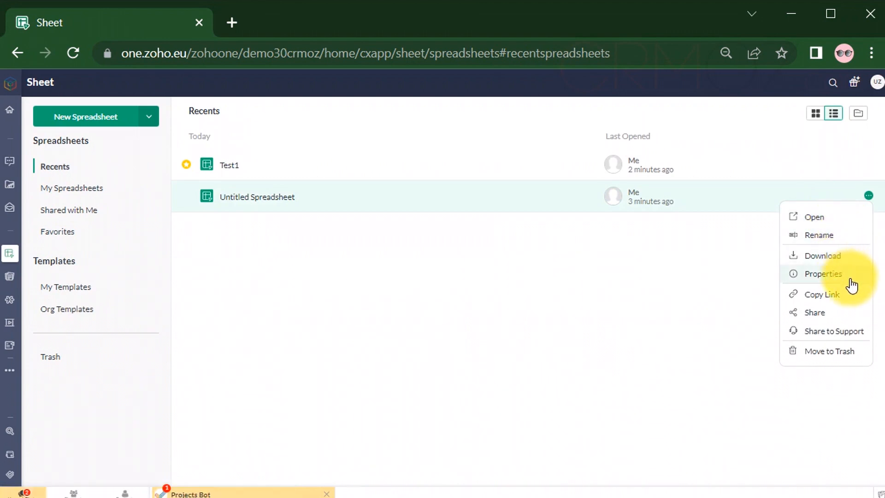
left_click(837, 350)
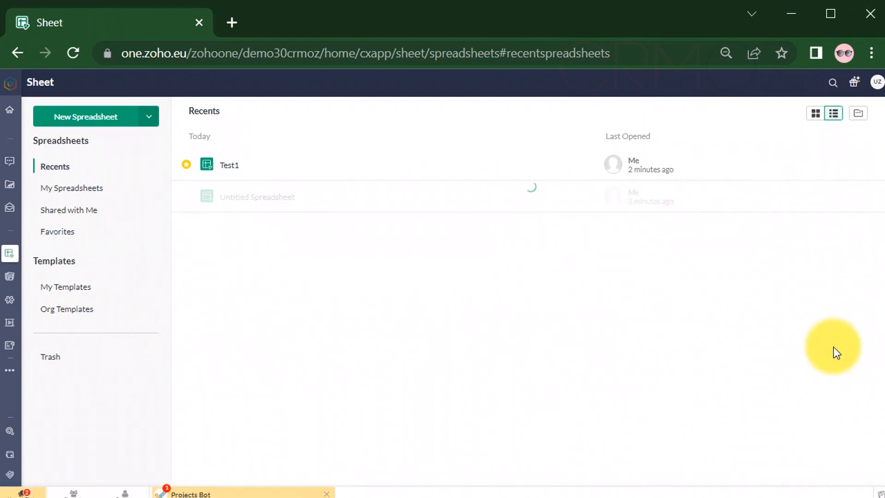
left_click(60, 354)
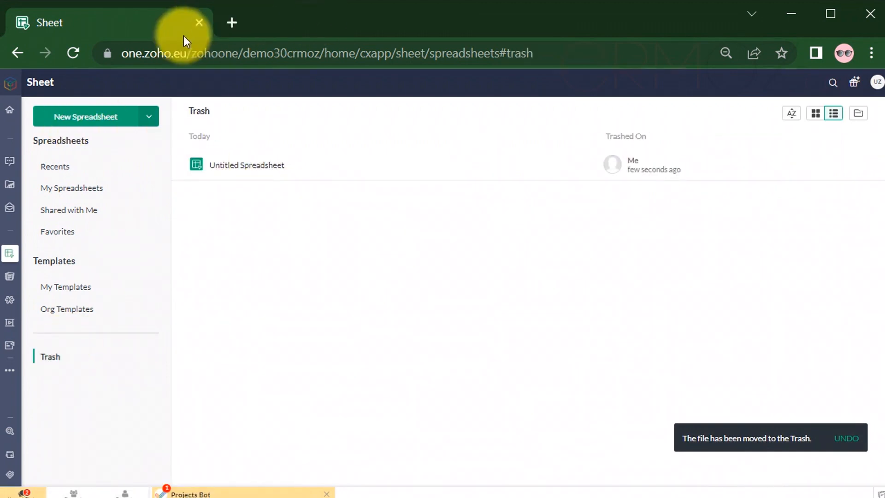
Switch to Zoho Show and start a new presentation
mouse_move(14, 305)
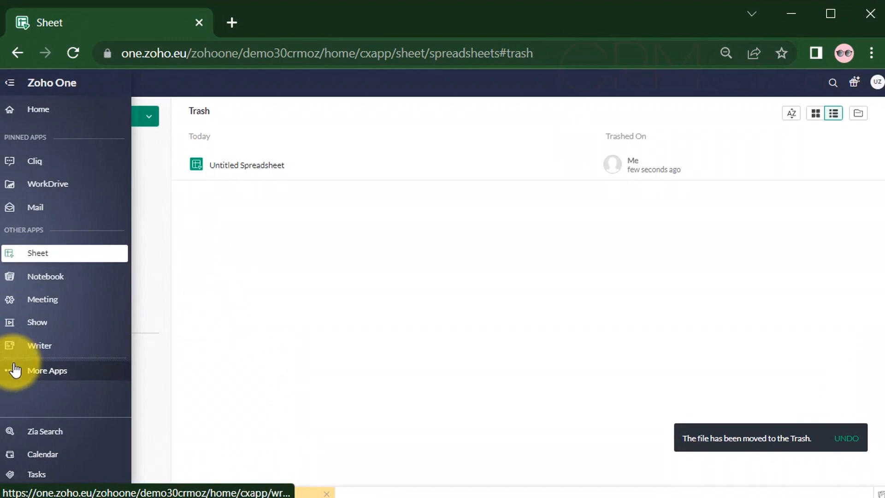
left_click(14, 370)
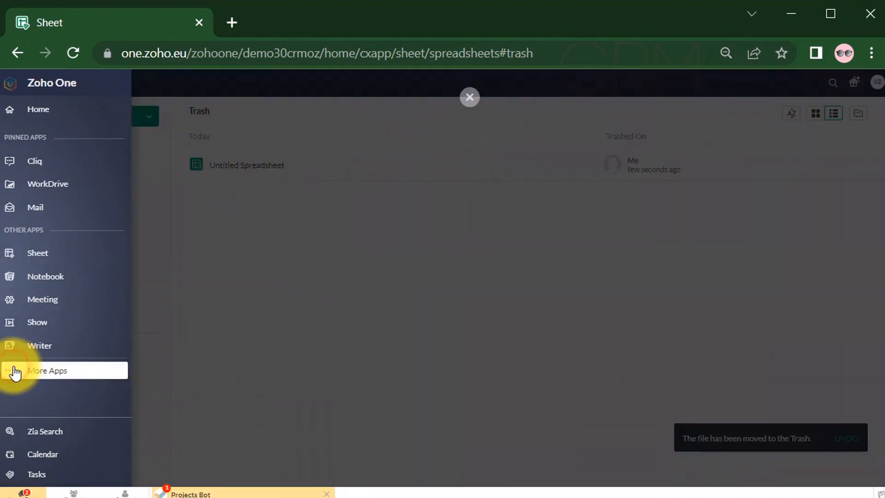
left_click(391, 249)
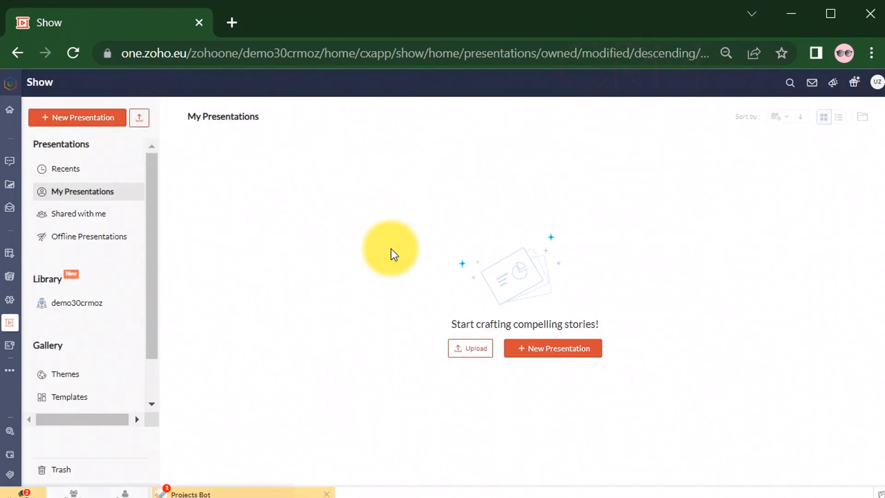
left_click(542, 355)
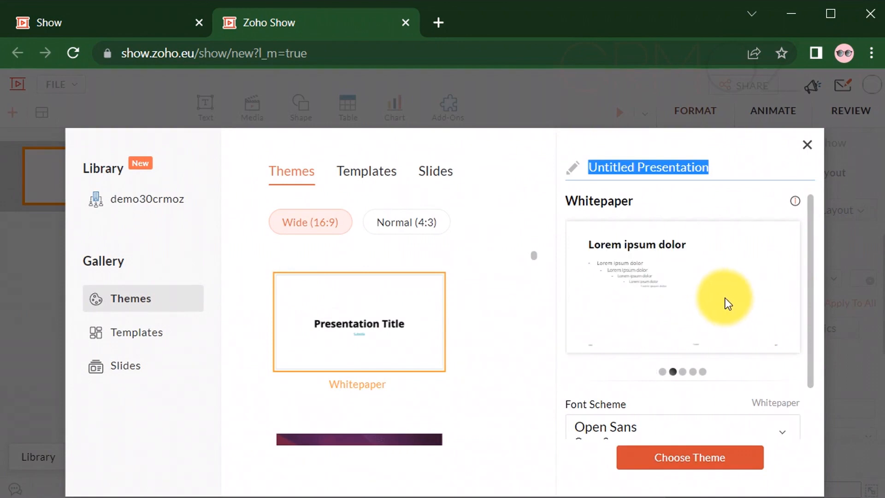
Look through the gallery's templates and cover slides, and preview the slides of the Manufacturing Car Parts template
left_click(141, 336)
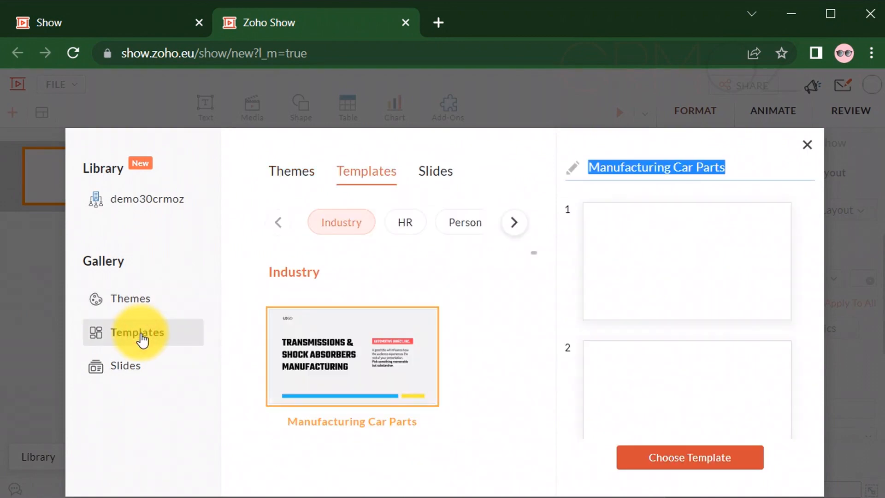
left_click(123, 370)
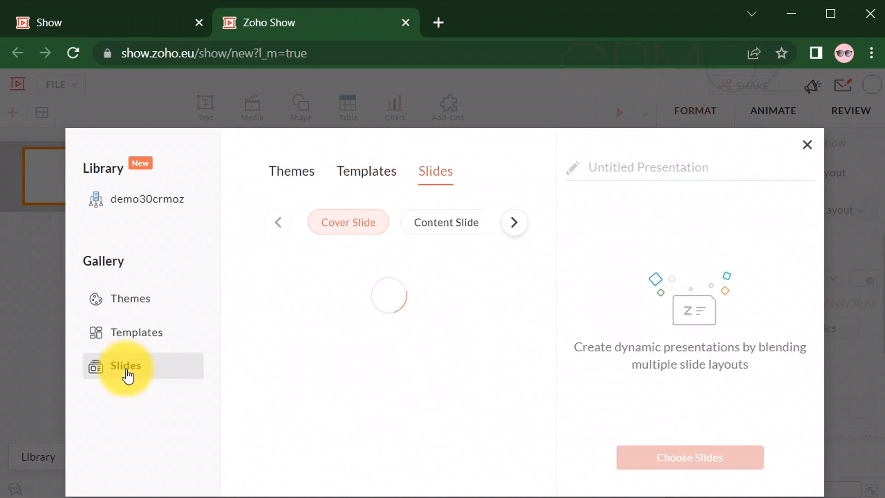
scroll(383, 318, "down", 10)
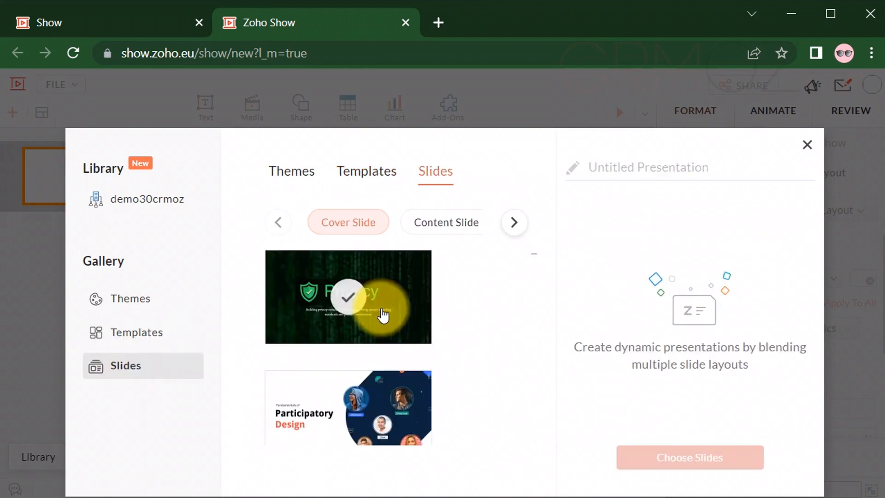
left_click(121, 334)
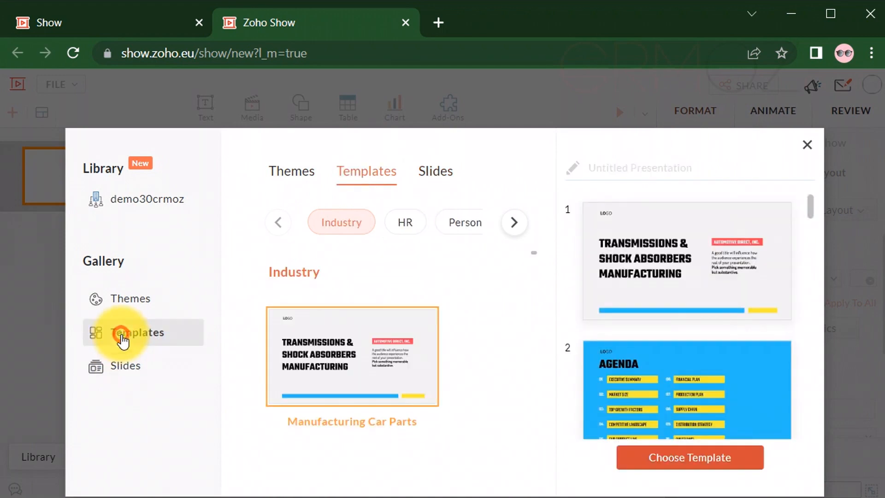
scroll(713, 323, "down", 5)
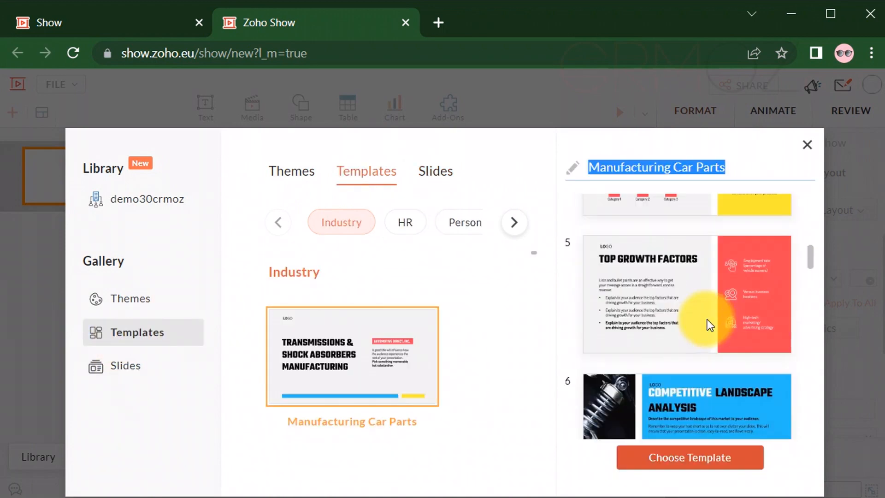
Browse the presentation template categories, viewing the Education and Technology templates
left_click(517, 225)
left_click(516, 225)
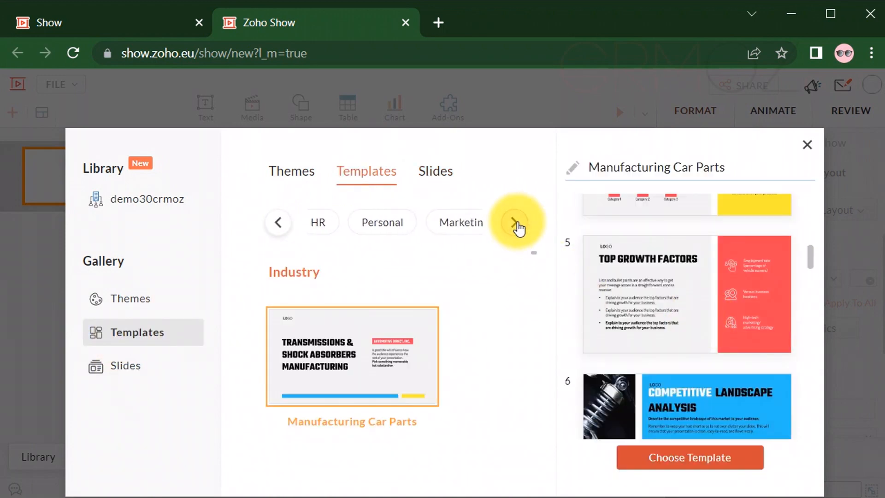
left_click(516, 225)
left_click(516, 225)
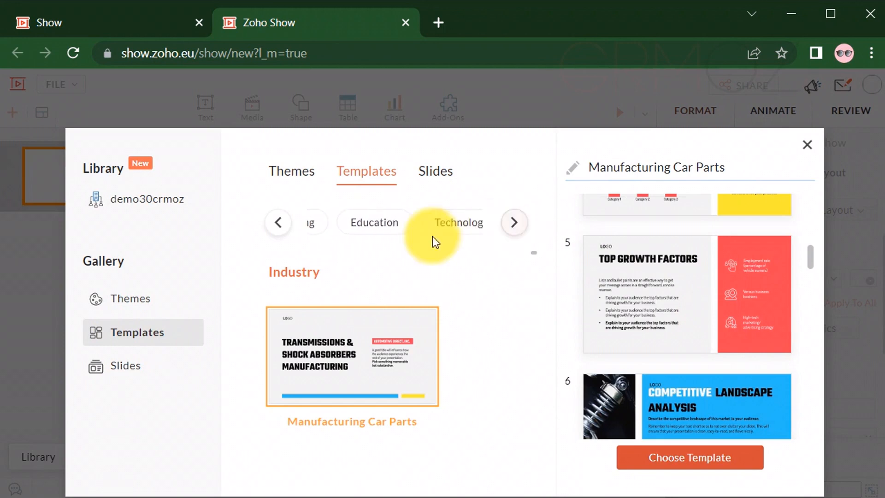
left_click(374, 226)
left_click(459, 224)
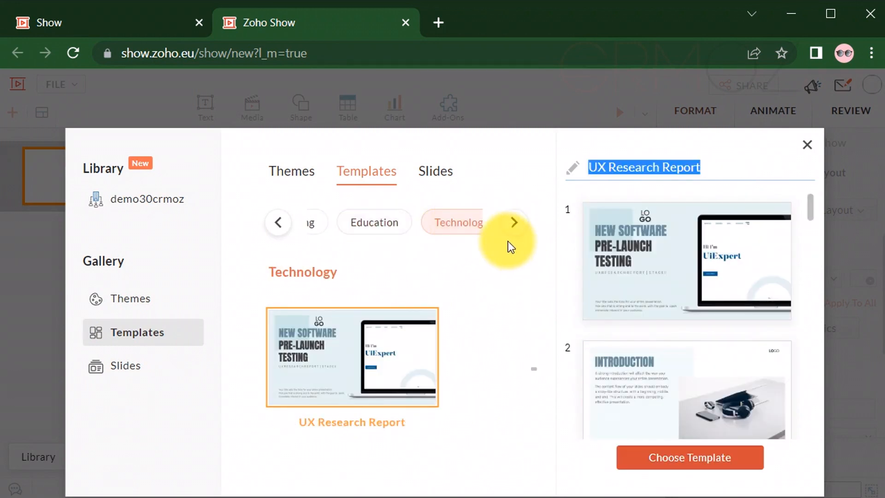
left_click(509, 222)
left_click(514, 224)
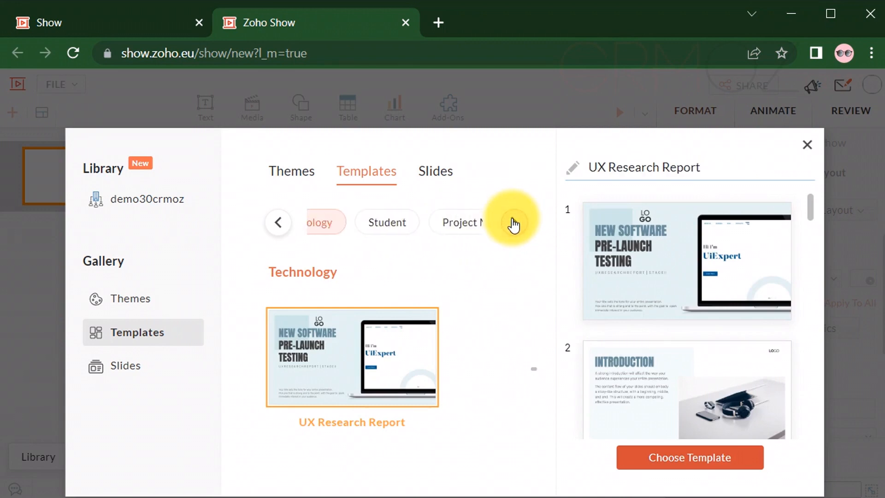
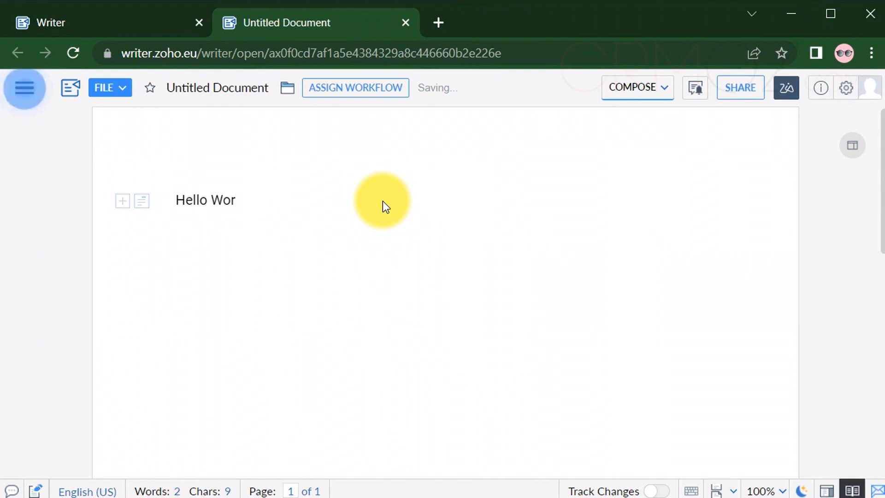
Complete the Writer document's text as "Hello World!" and try to assign a workflow to the document
type("ld")
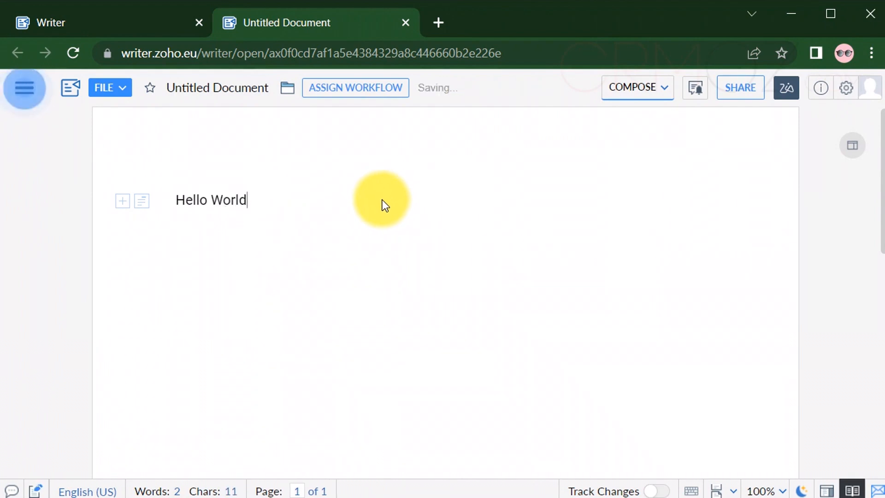
type("!")
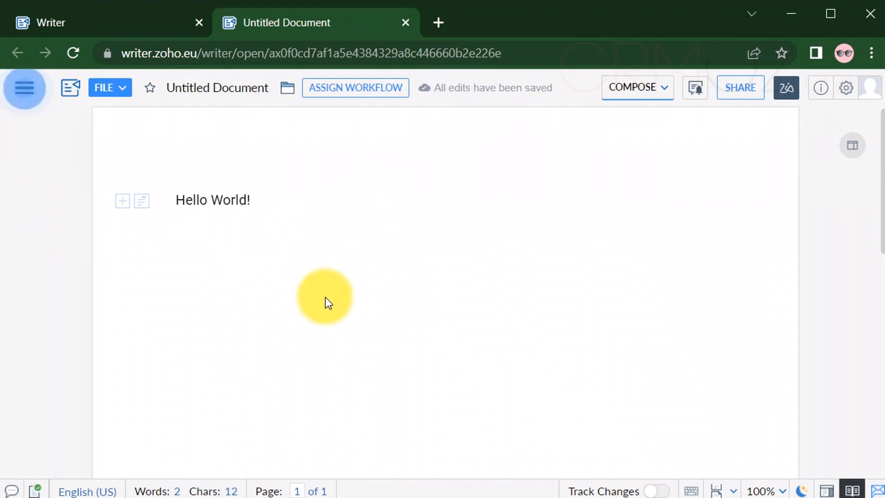
left_click(353, 92)
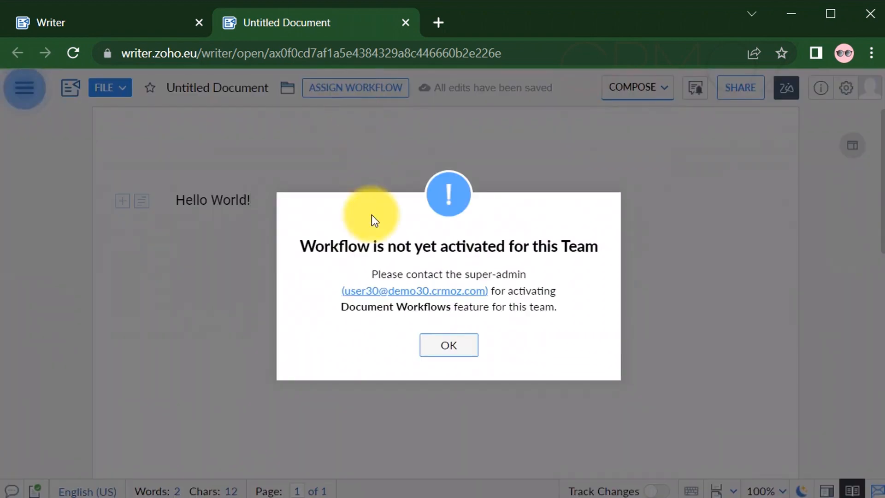
left_click(453, 349)
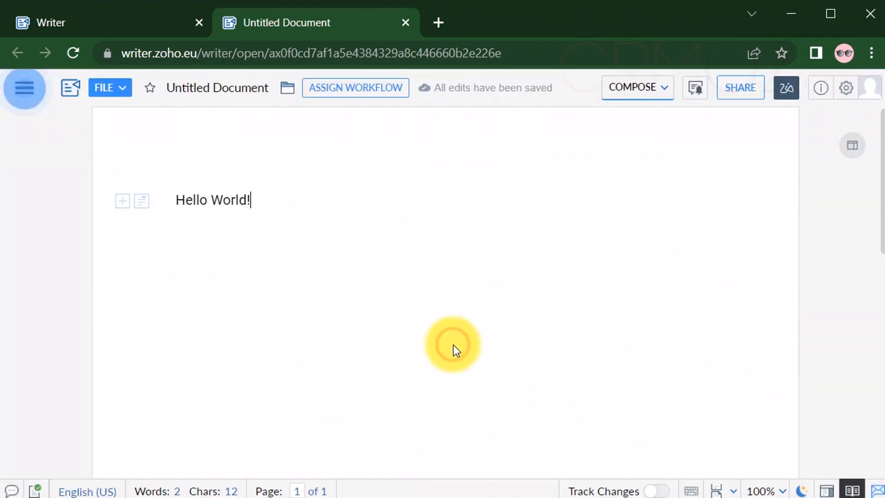
Switch the document to Distribute mode and look over the insert and paragraph options of the "Hello World!" line
left_click(665, 91)
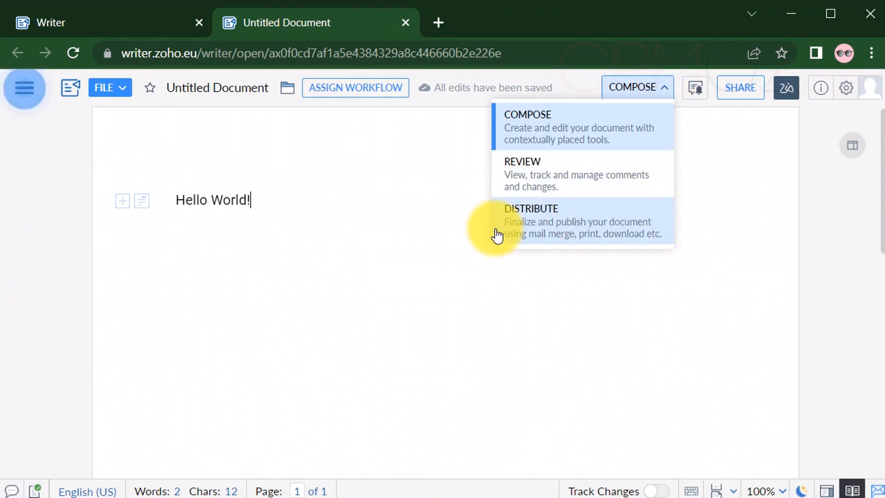
left_click(595, 243)
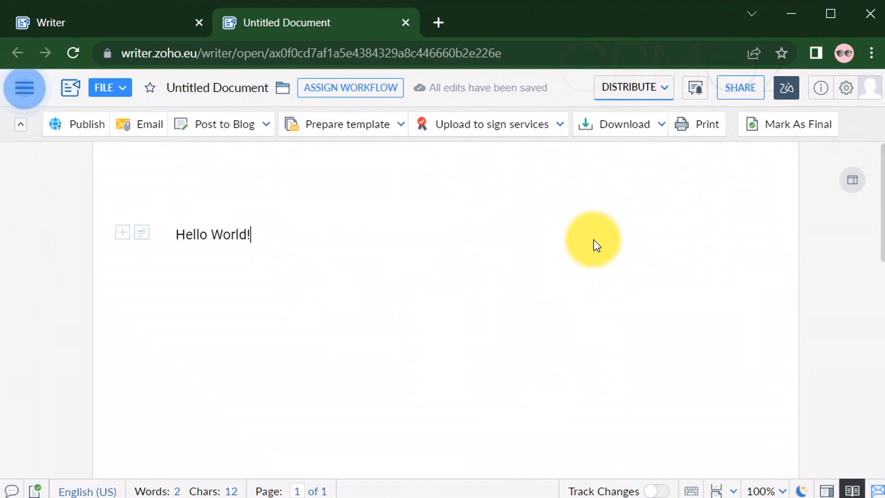
left_click(123, 233)
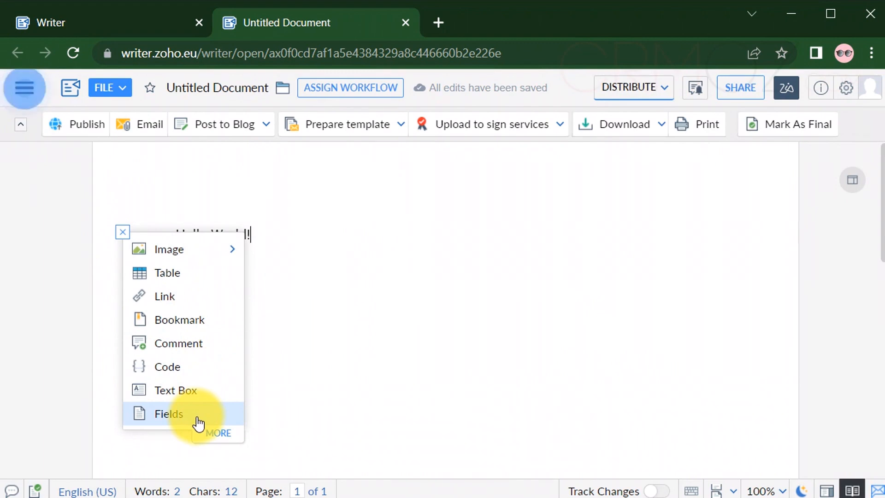
left_click(415, 268)
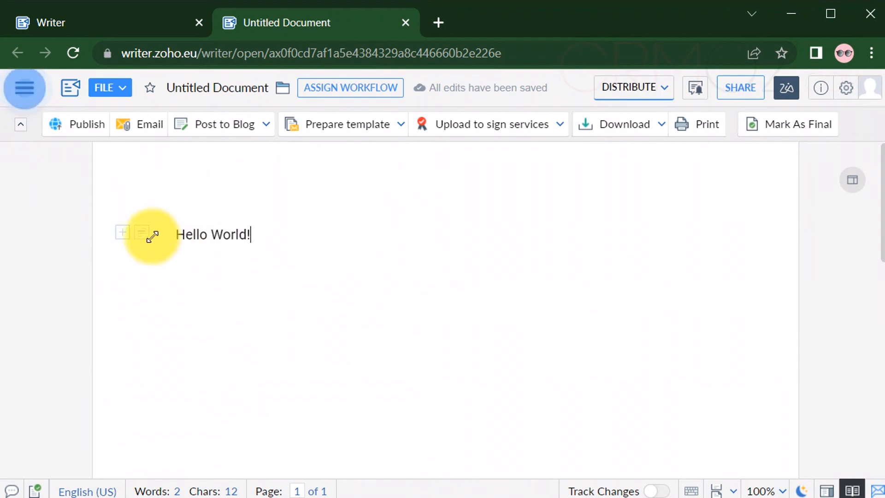
left_click(142, 234)
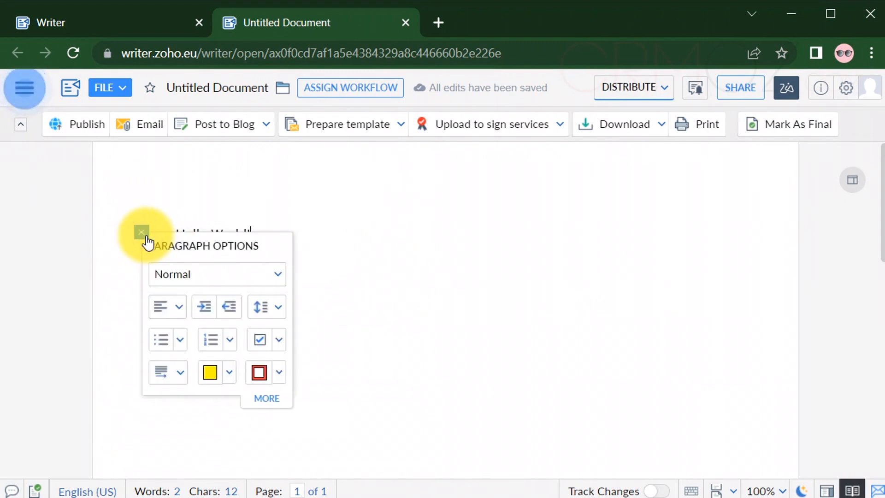
left_click(506, 300)
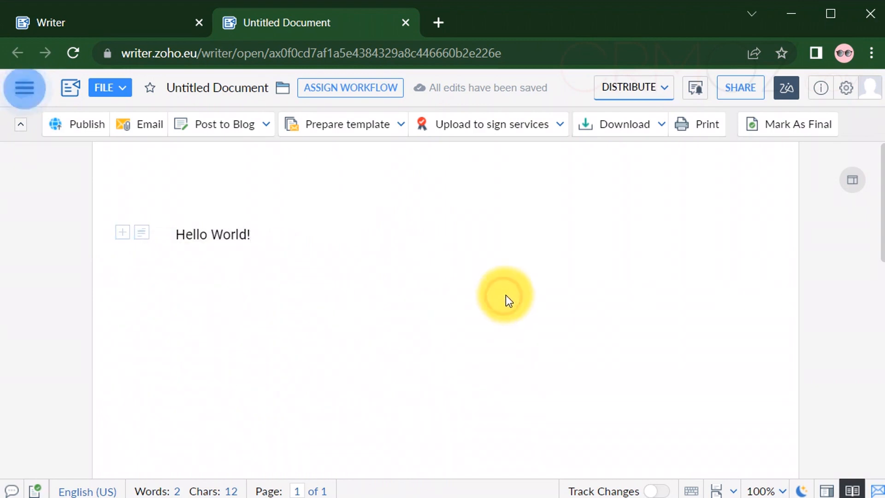
Look over the document's template preparation, sign service and download format options
left_click(397, 131)
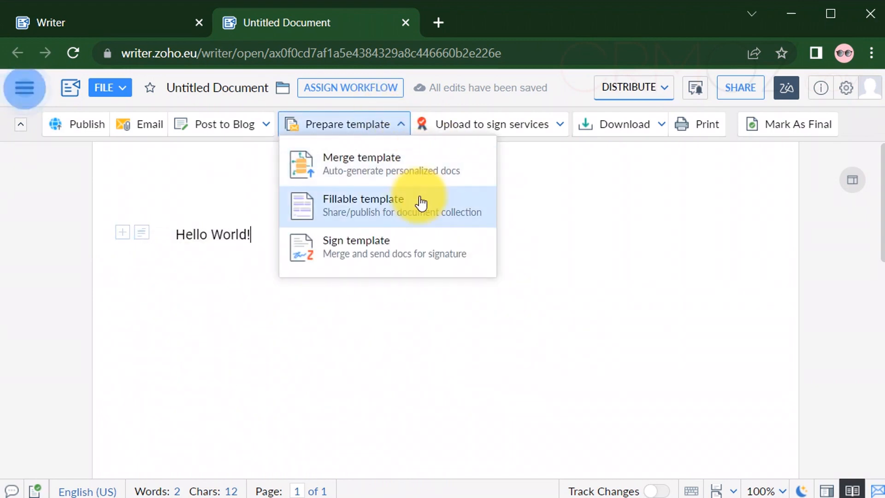
left_click(559, 130)
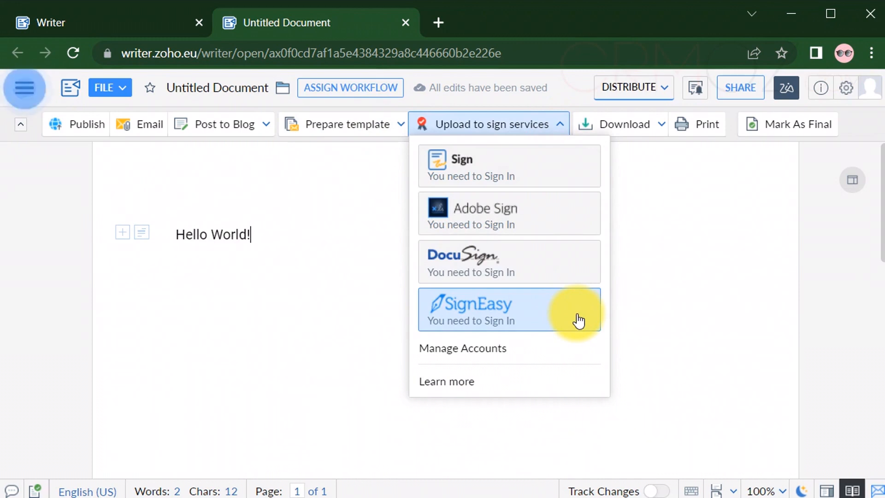
left_click(657, 133)
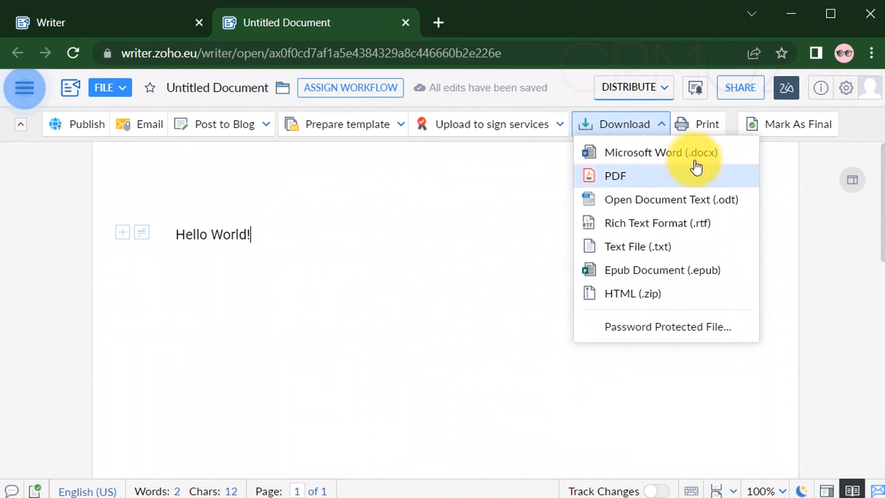
Mark the document as final, and view its print settings without printing
left_click(812, 123)
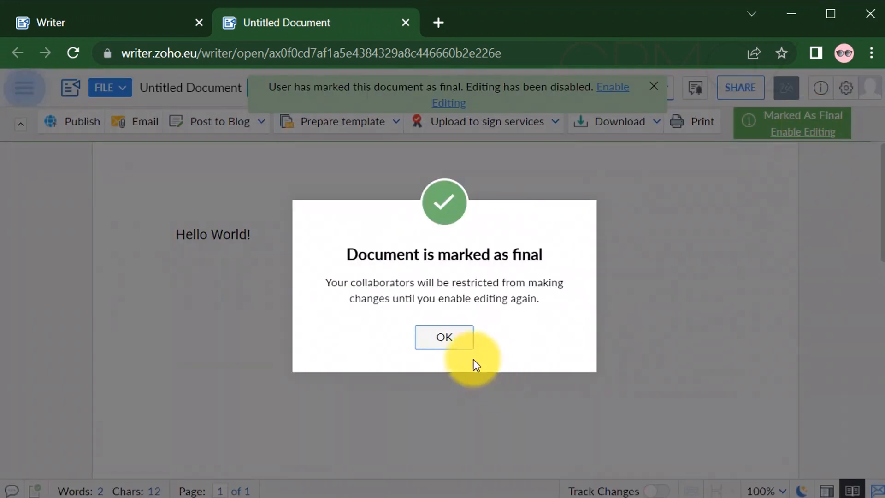
left_click(445, 336)
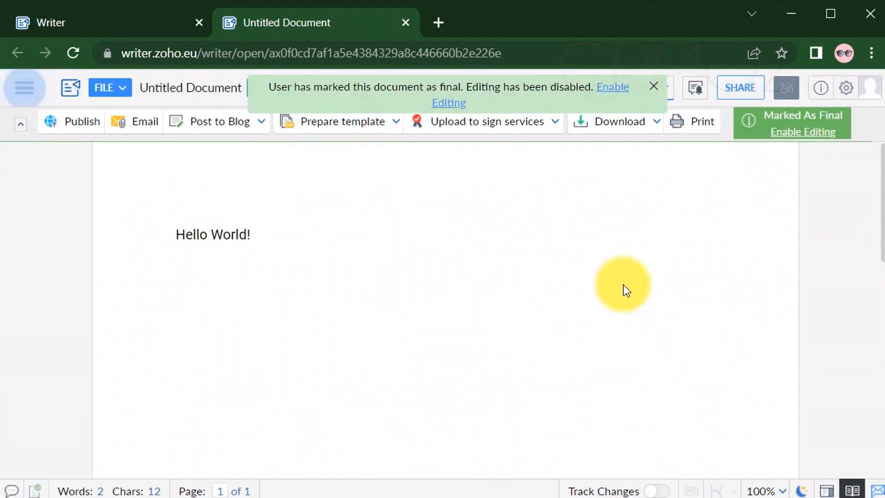
left_click(700, 133)
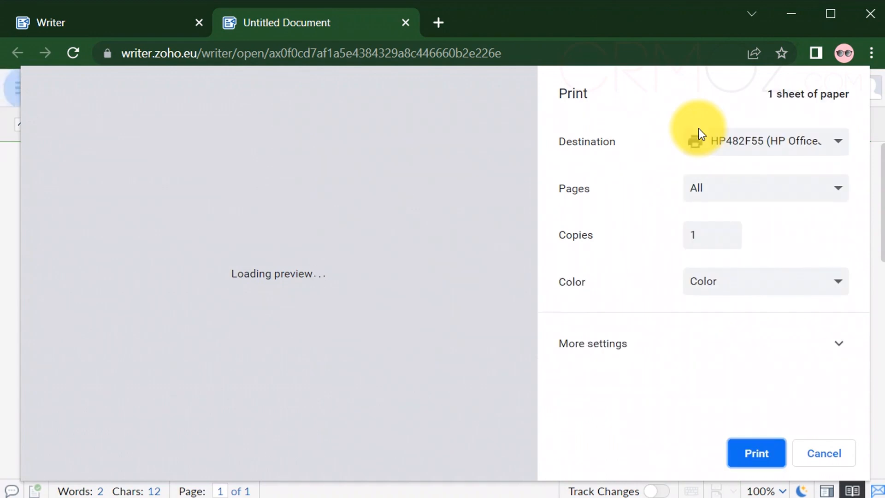
left_click(841, 452)
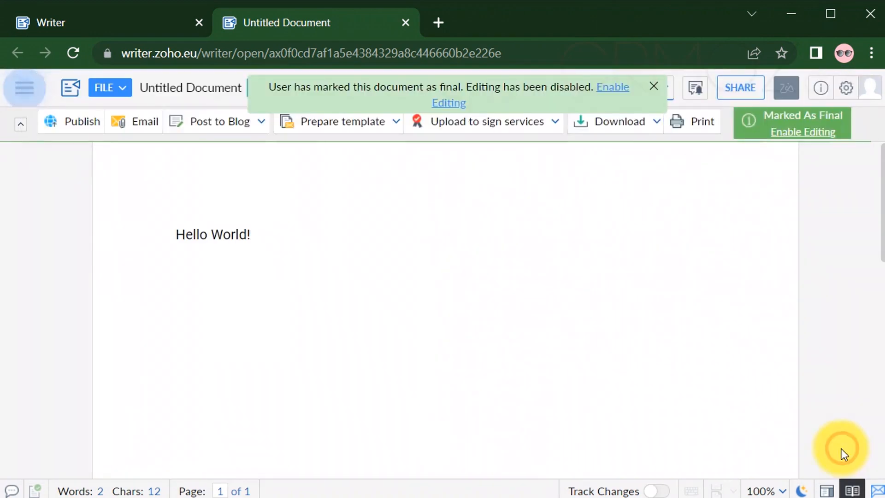
Look over the document's blog posting options and its email-as-attachment form with Schedule for later, without sending it
left_click(253, 132)
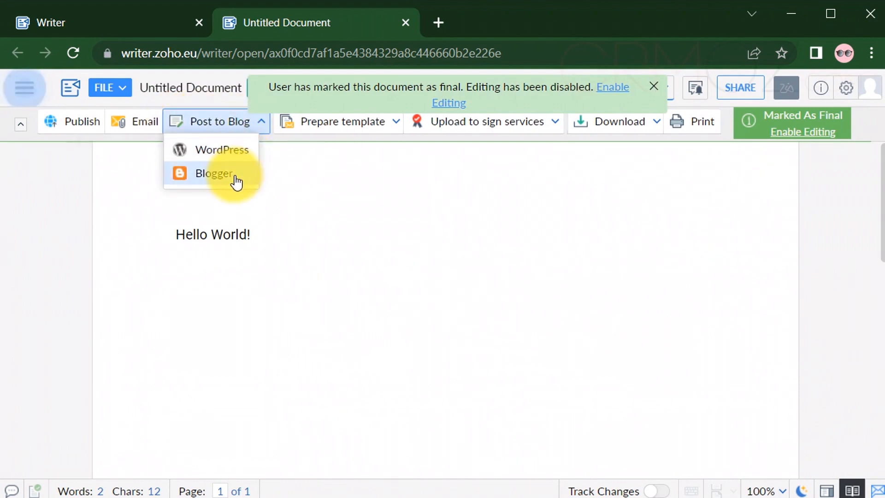
left_click(143, 122)
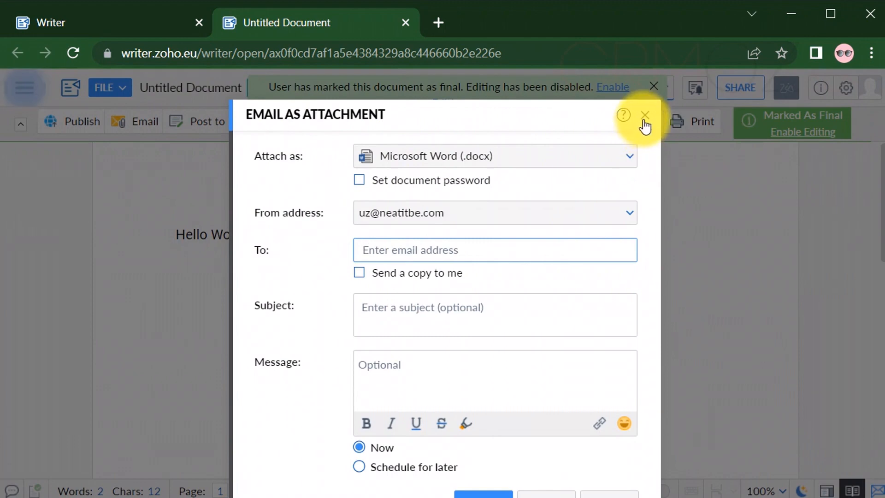
left_click(359, 468)
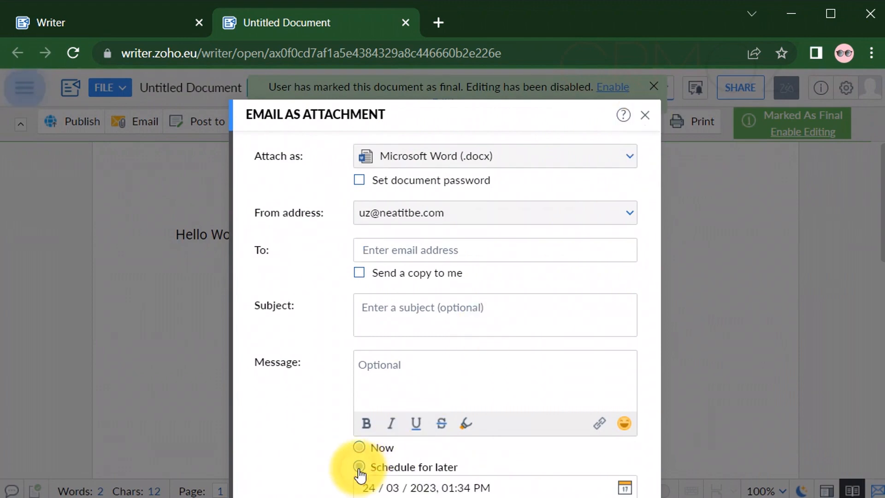
scroll(498, 356, "down", 2)
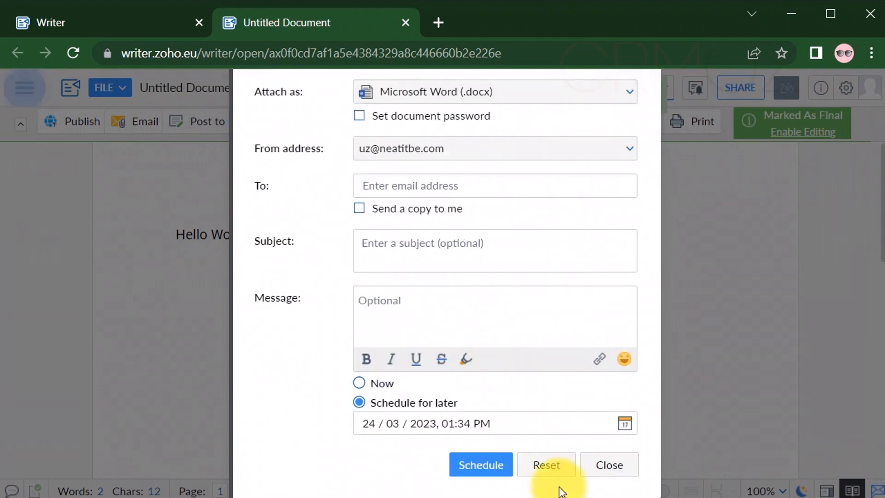
left_click(602, 468)
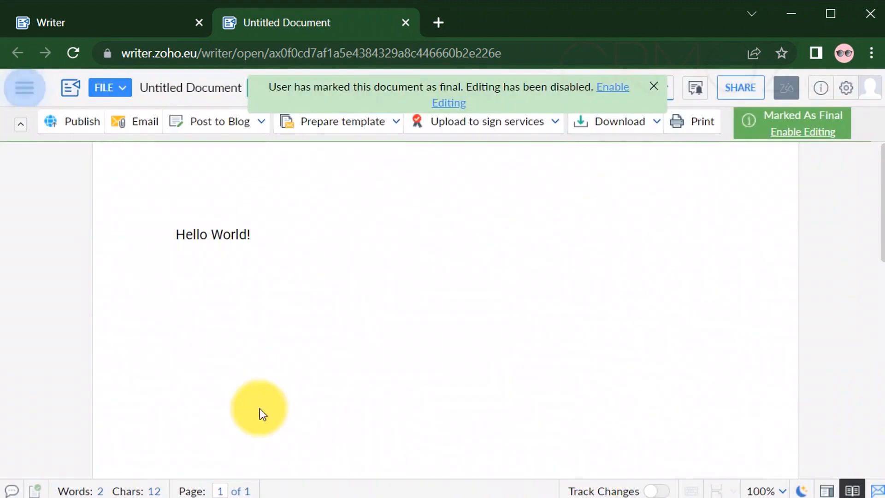
View the document's publish settings without publishing, and dismiss the marked-as-final notice
left_click(74, 123)
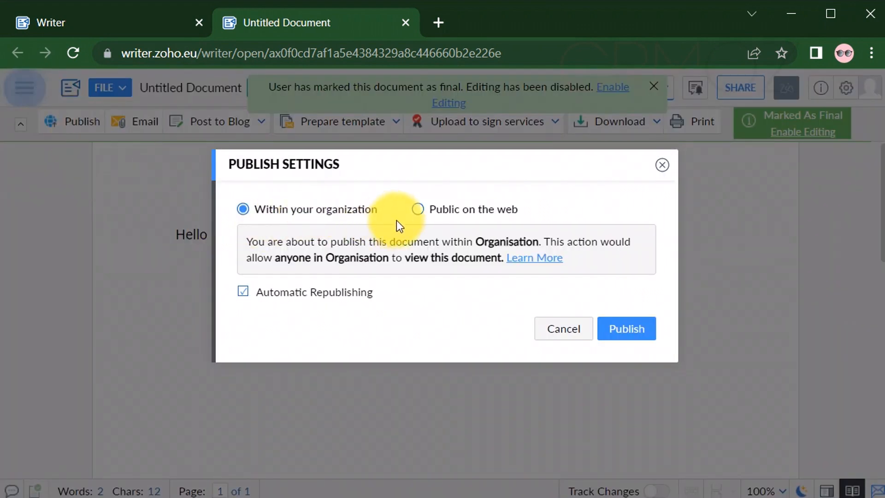
left_click(580, 329)
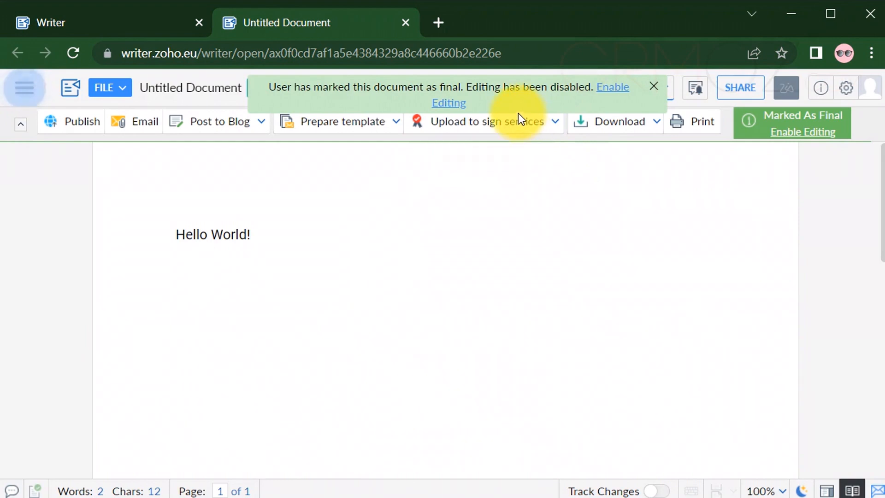
left_click(653, 87)
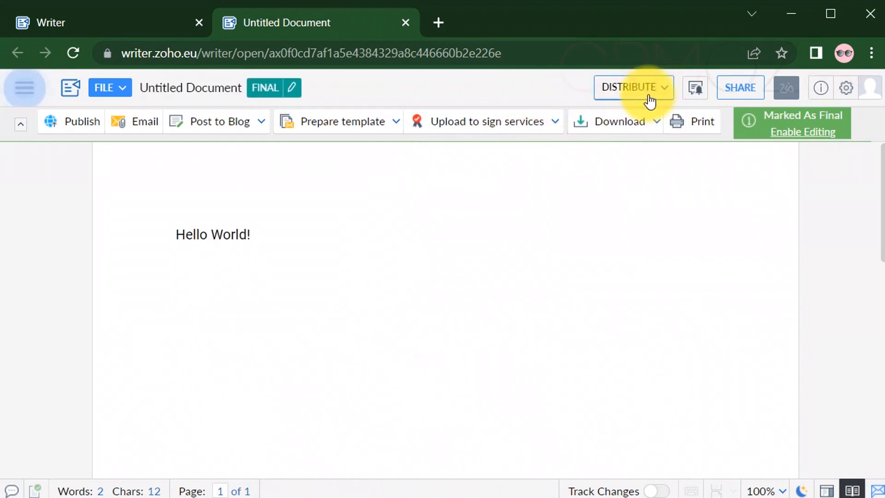
Look over the available document modes and the sharing settings, skipping the rename and sharing with nobody
left_click(660, 92)
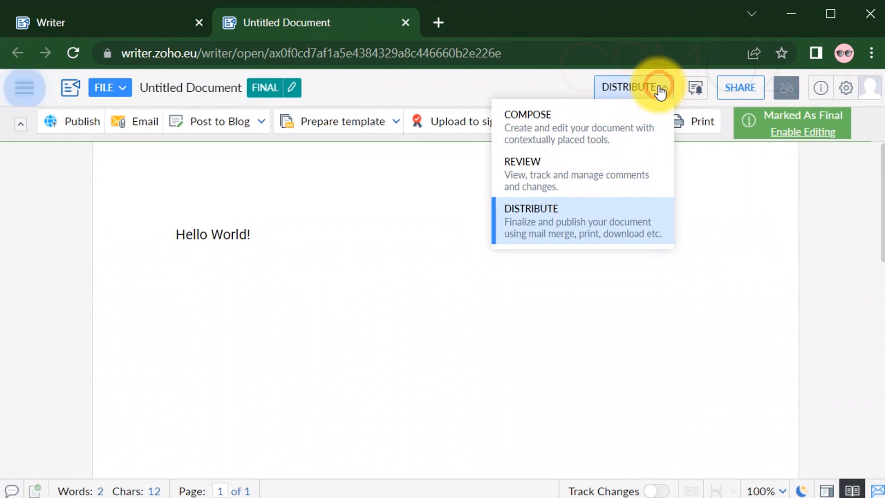
left_click(754, 90)
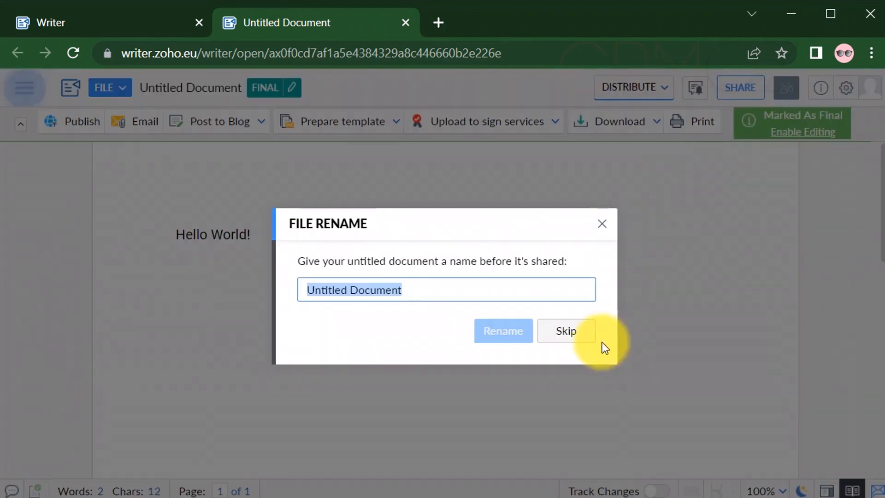
left_click(588, 340)
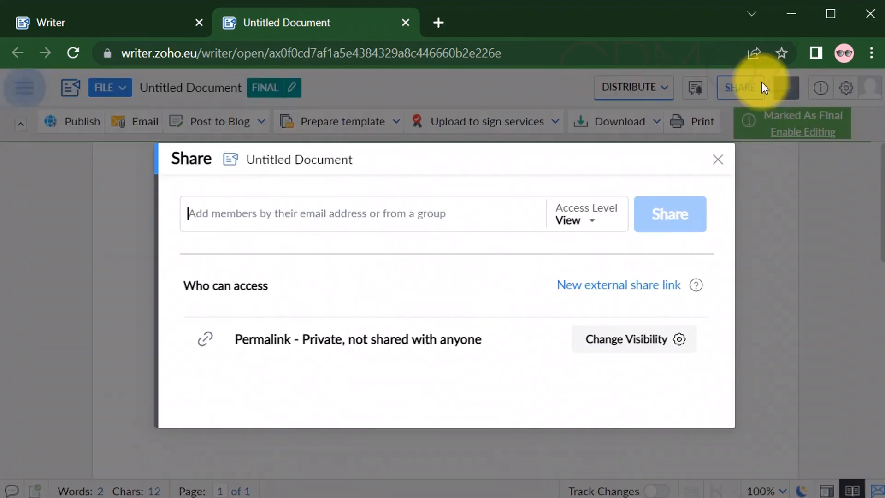
left_click(717, 160)
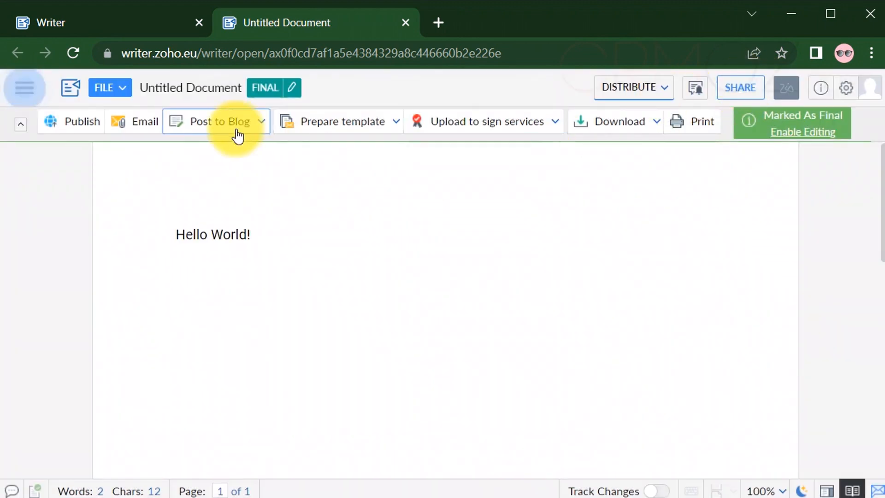
Rename the untitled document as "First"
left_click(185, 88)
left_click_drag(249, 88, 129, 92)
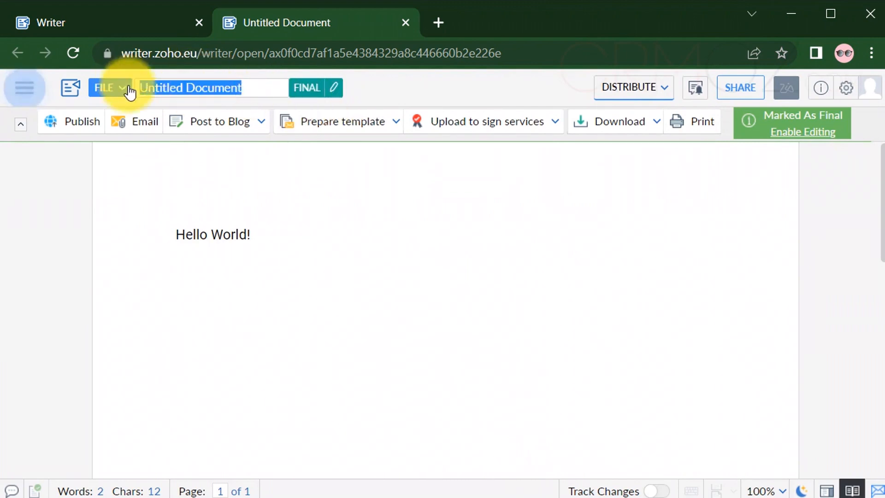
type("First")
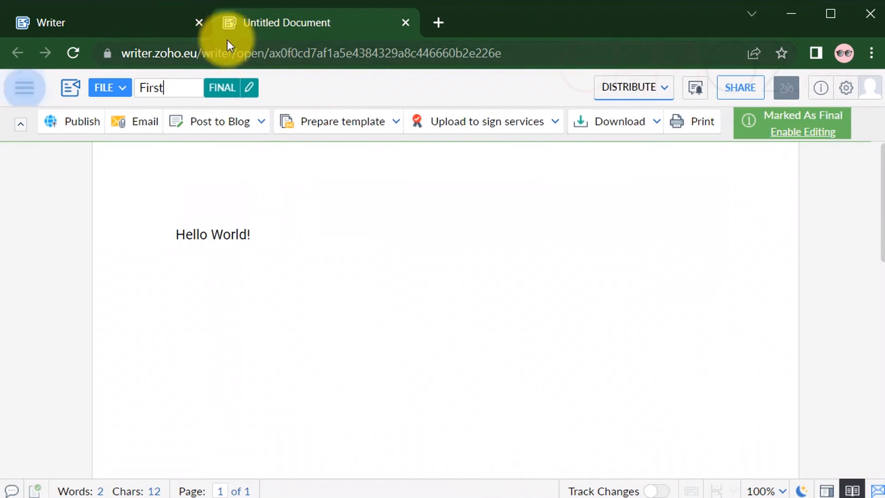
left_click(227, 88)
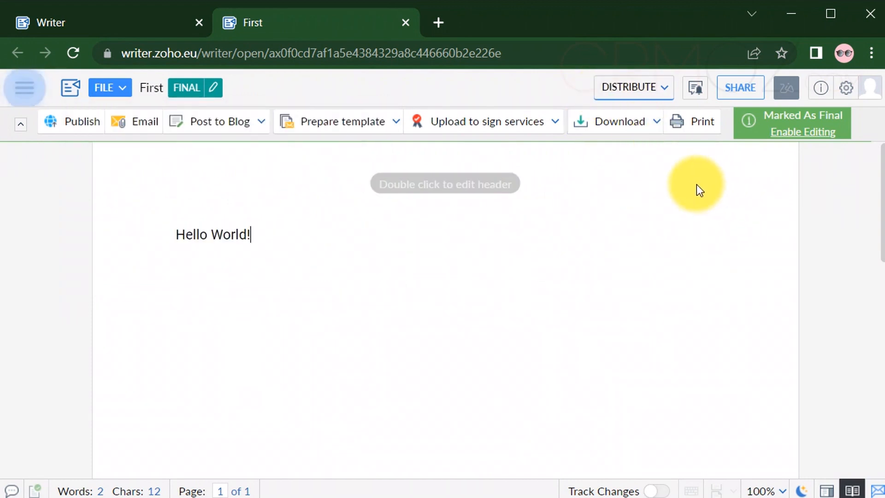
Review the full details of the First document, from its sharing and location to its statistics, and close them
left_click(825, 94)
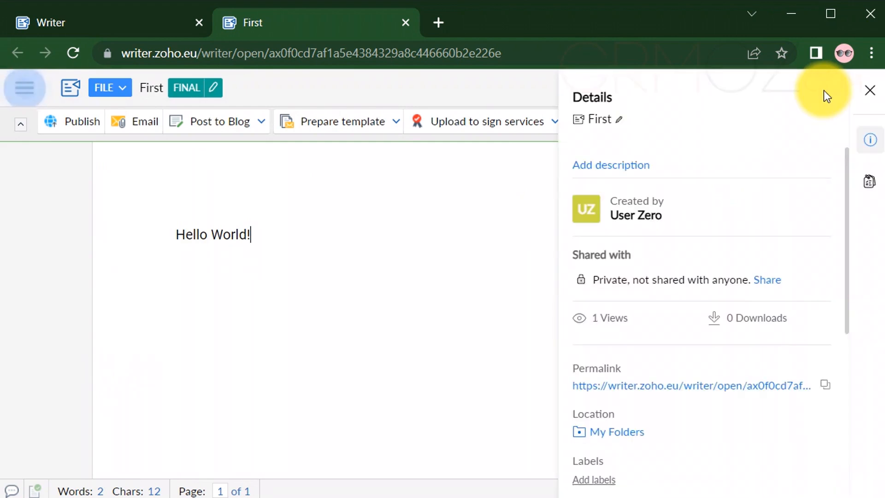
scroll(788, 228, "down", 5)
scroll(787, 235, "down", 1)
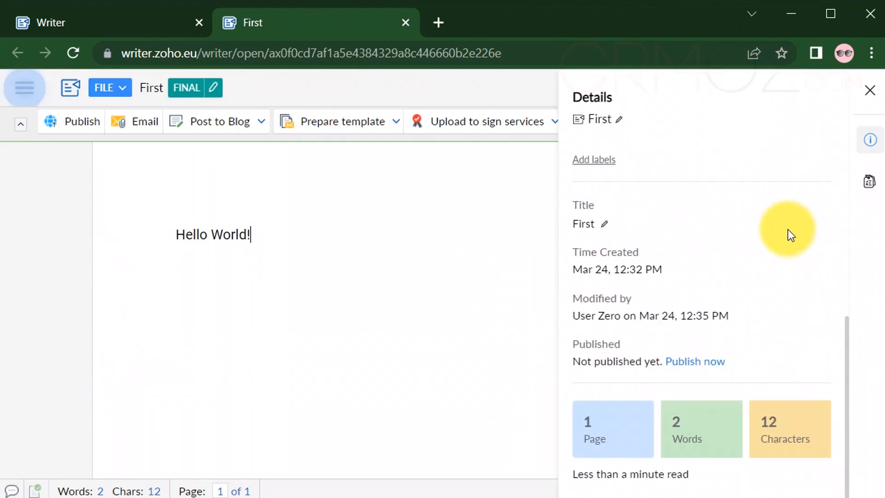
scroll(787, 231, "up", 6)
left_click(870, 90)
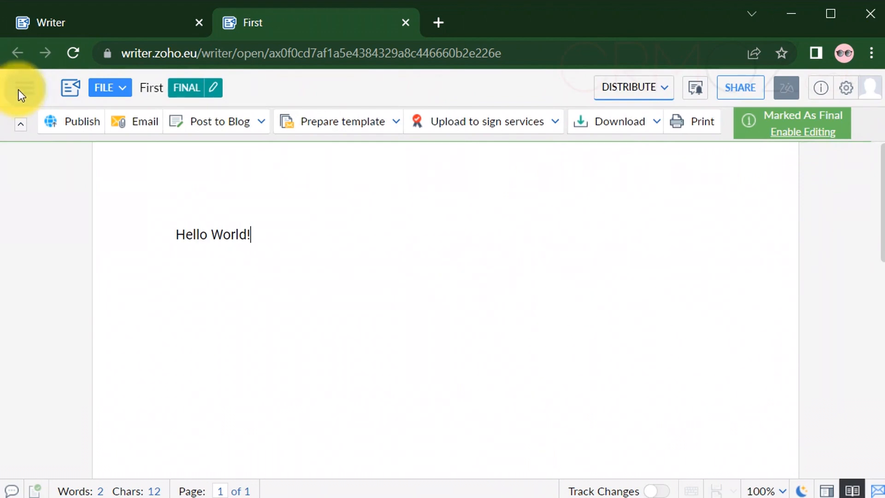
Open the Writer documents list, close the First document, and check the Initiated by me and Assigned to me tasks
left_click(73, 89)
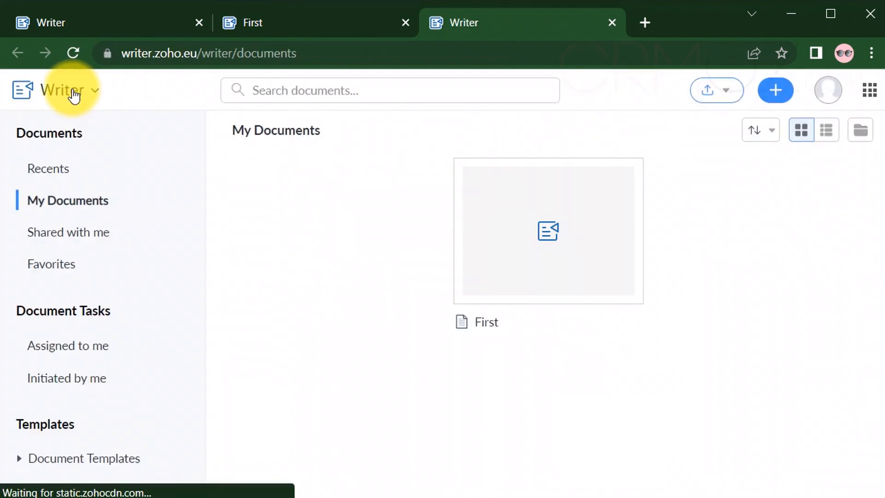
left_click(407, 23)
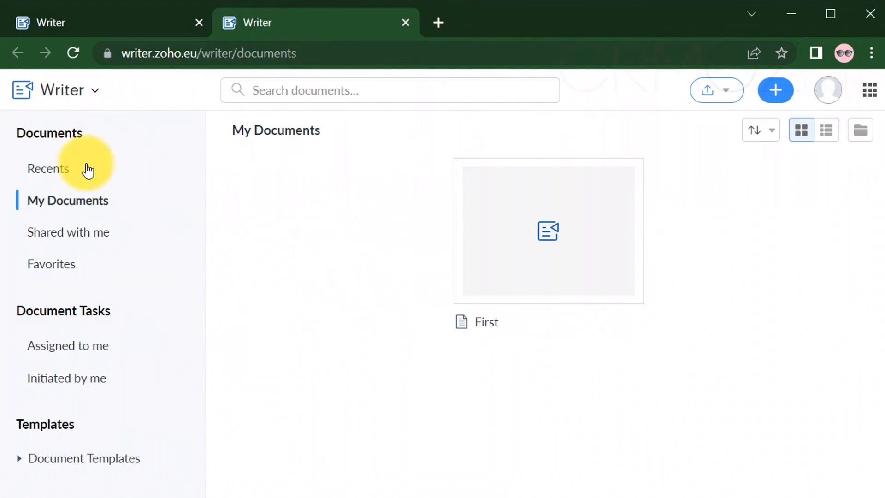
scroll(119, 221, "down", 3)
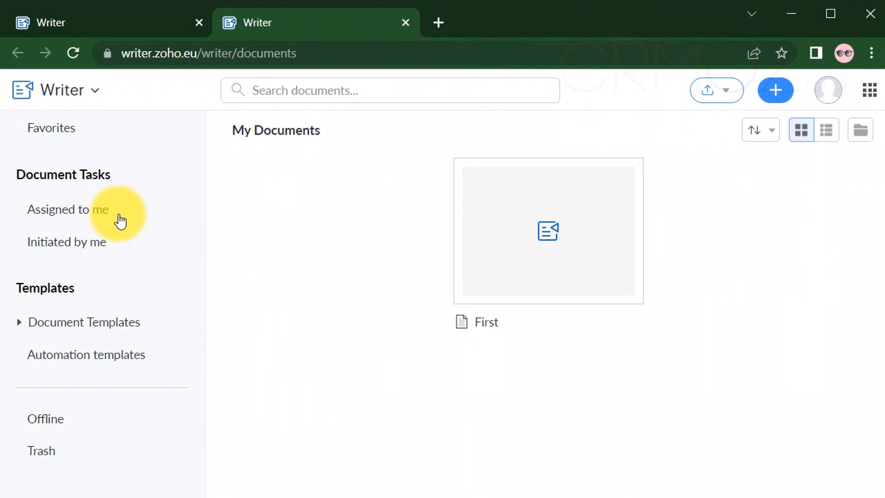
left_click(103, 242)
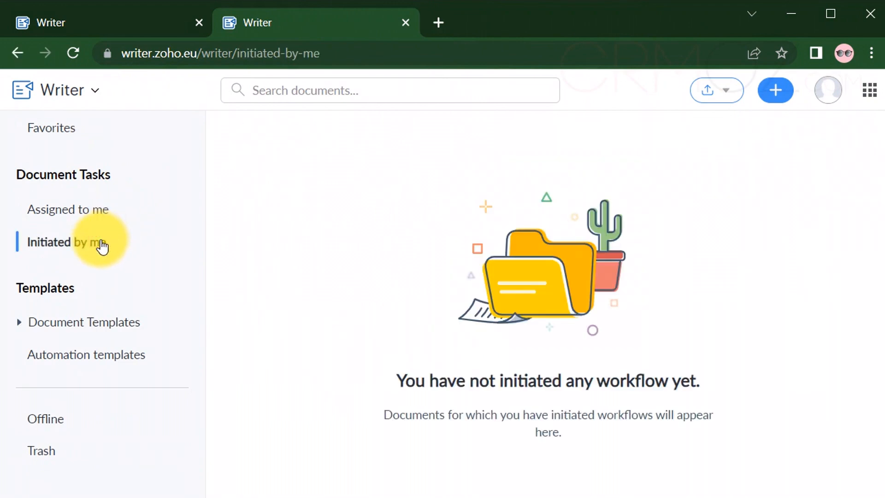
left_click(87, 210)
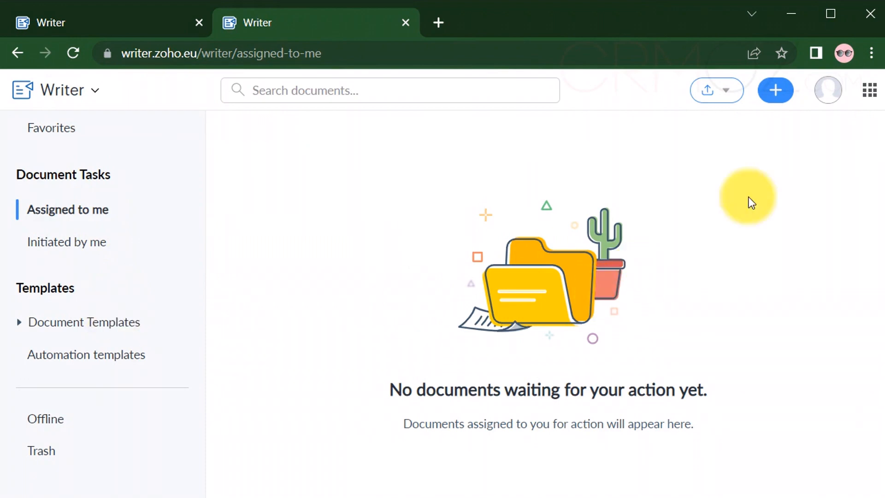
Look over the blank document and automation template choices for a new document without creating one
left_click(775, 90)
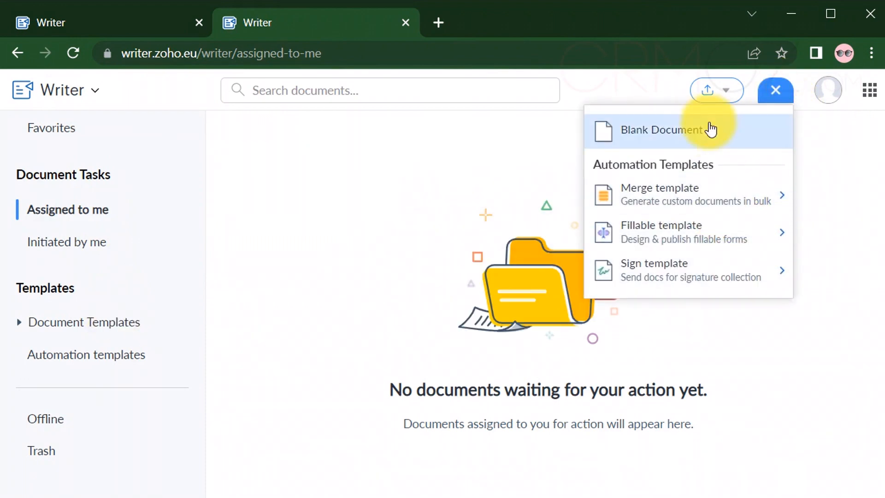
left_click(775, 91)
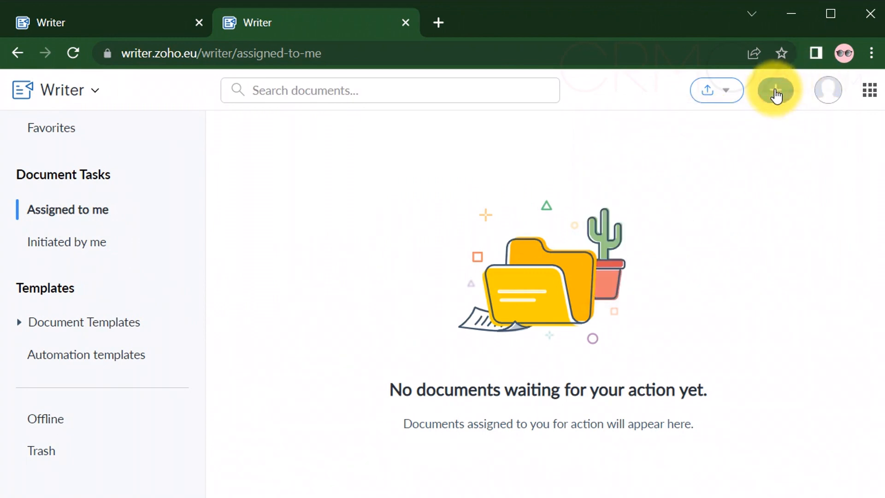
scroll(137, 226, "up", 3)
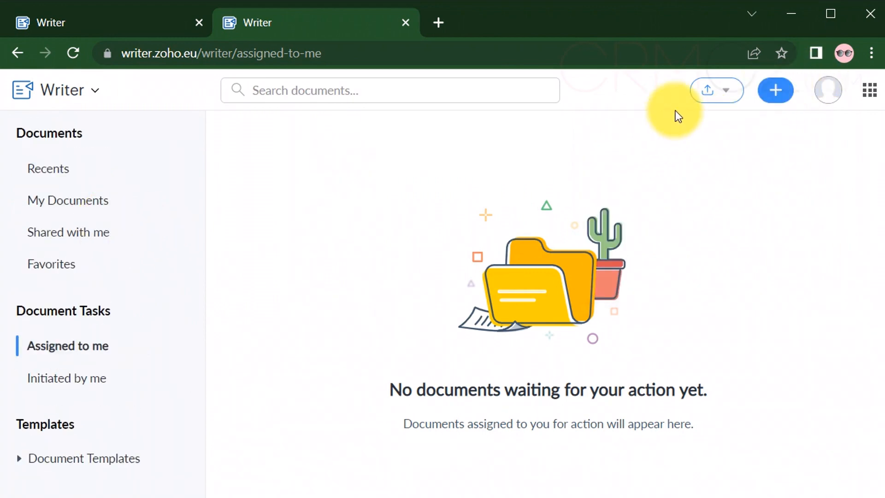
Compare the From URL and From Computer options for uploading a document, and close without uploading
left_click(724, 92)
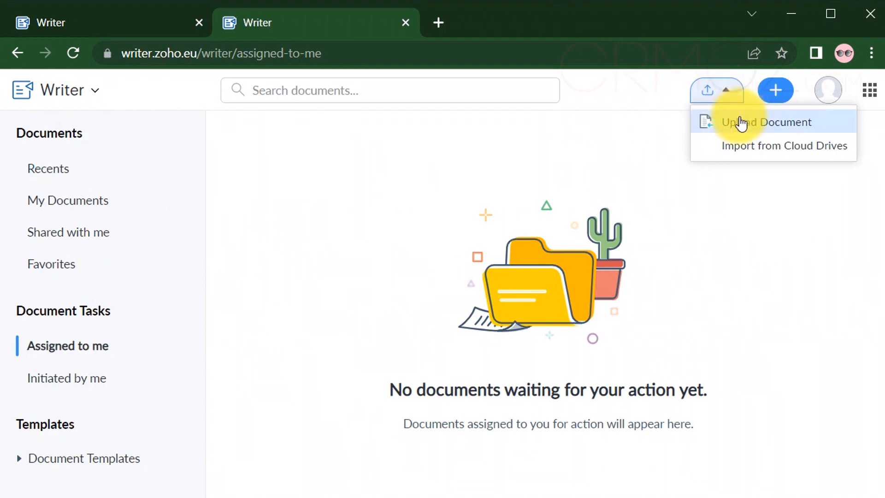
left_click(739, 120)
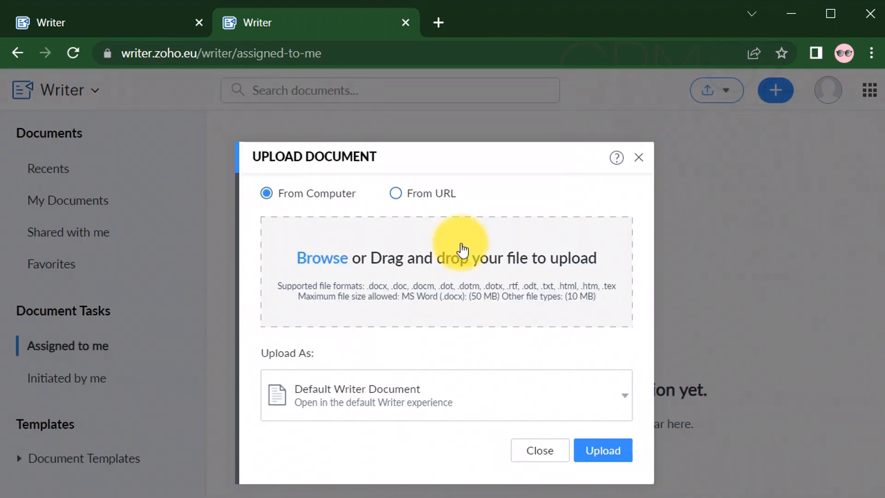
left_click(396, 193)
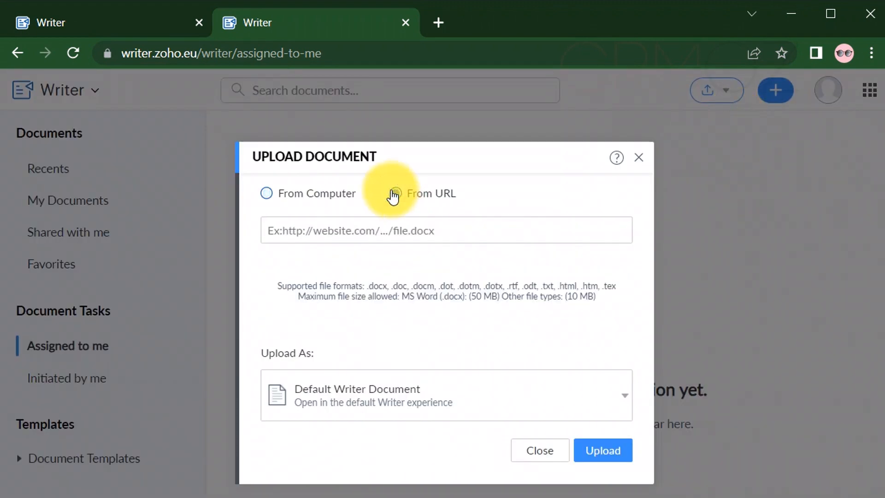
left_click(266, 193)
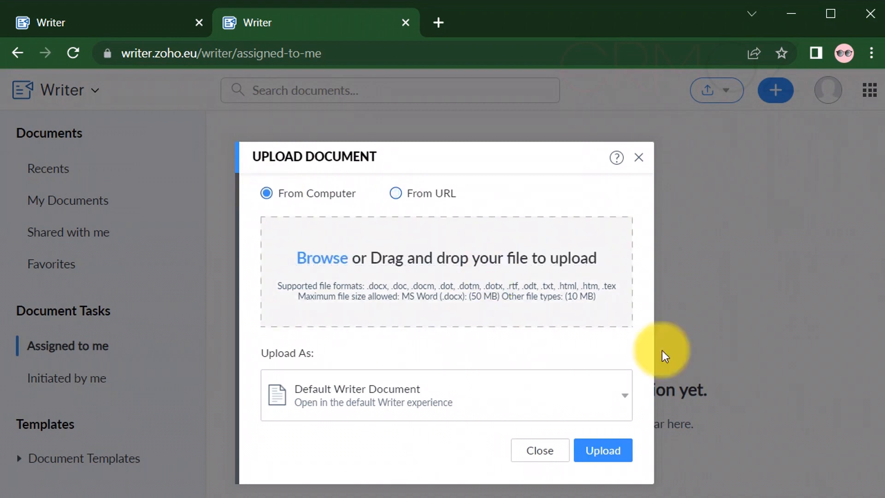
left_click(540, 452)
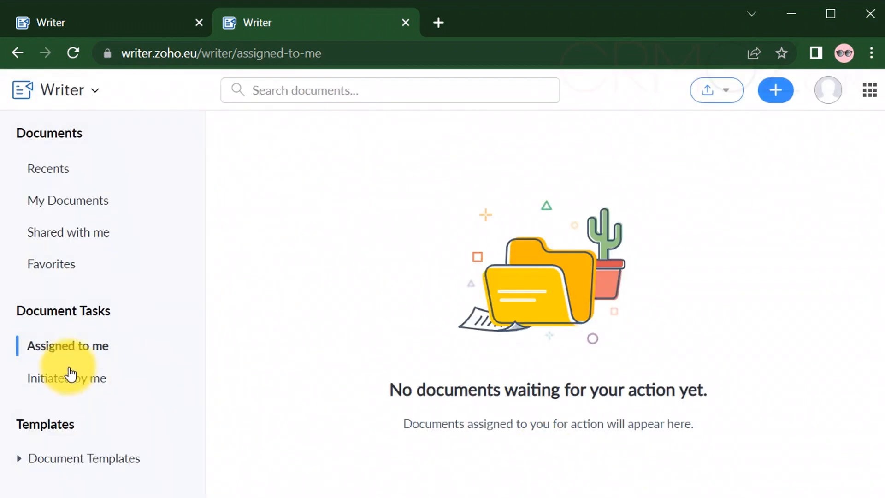
View the My Documents and Recents lists
left_click(64, 212)
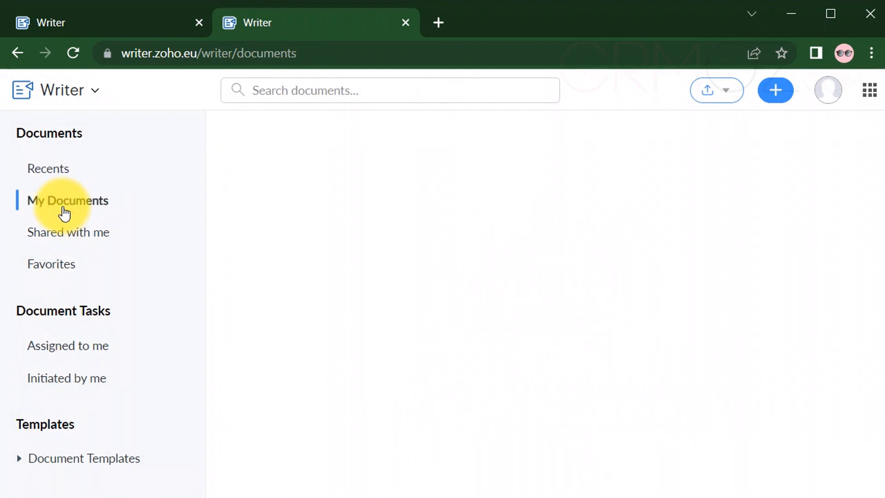
left_click(61, 176)
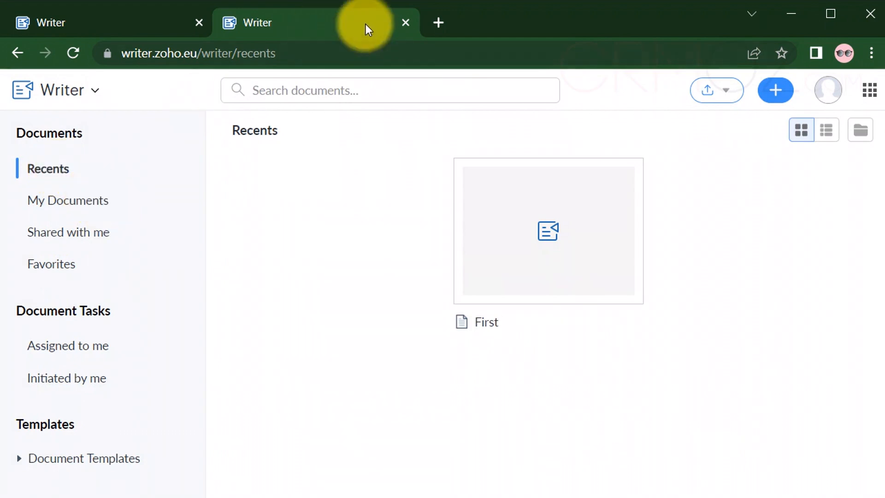
Close the separate Writer page and open the overview of all assigned apps in Zoho One
left_click(403, 24)
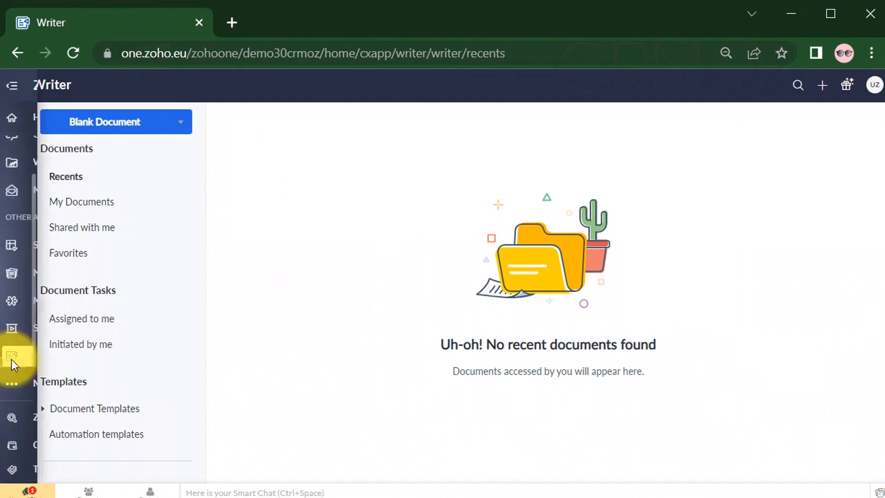
mouse_move(13, 358)
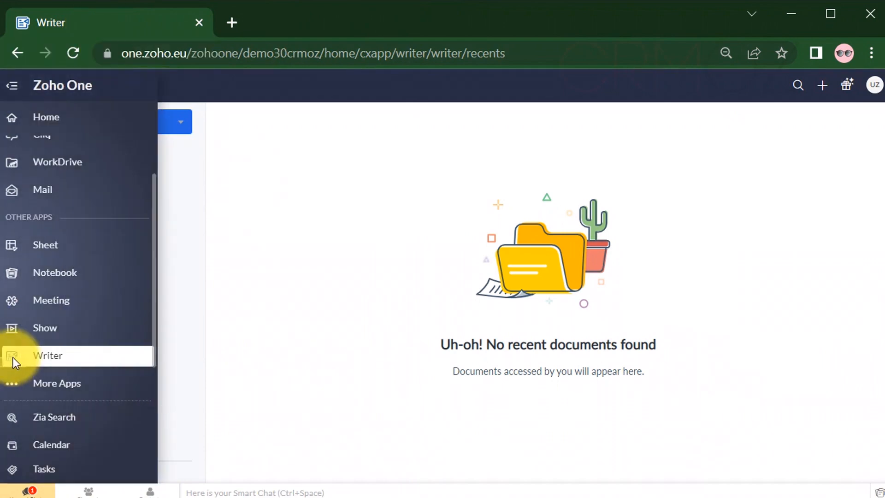
left_click(14, 389)
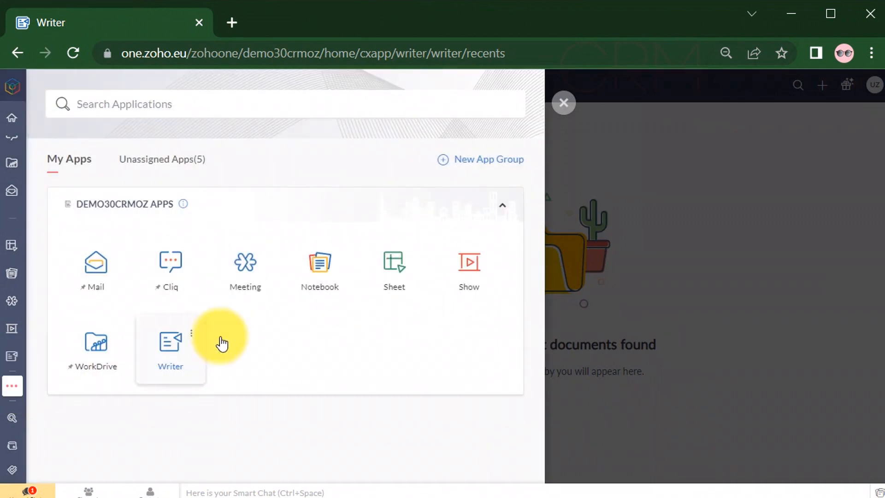